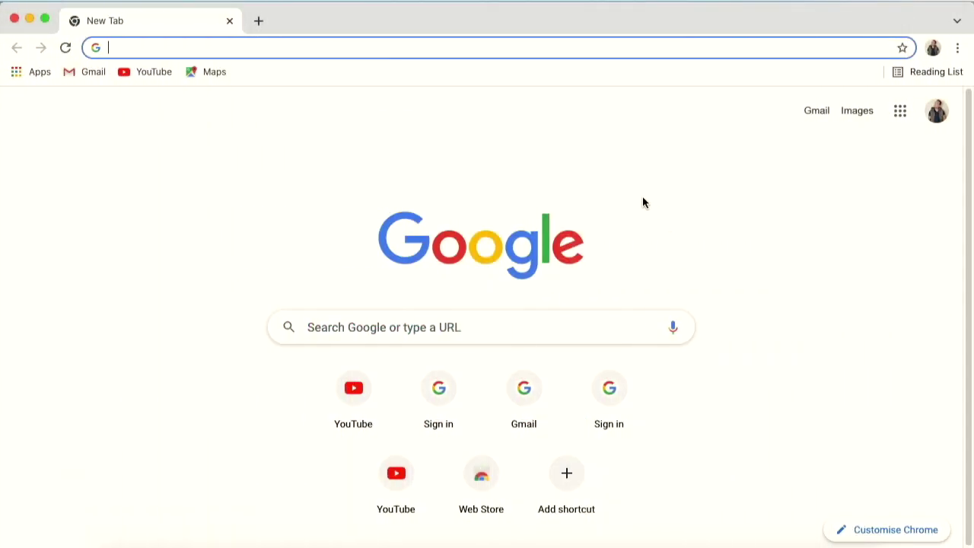
left_click(361, 329)
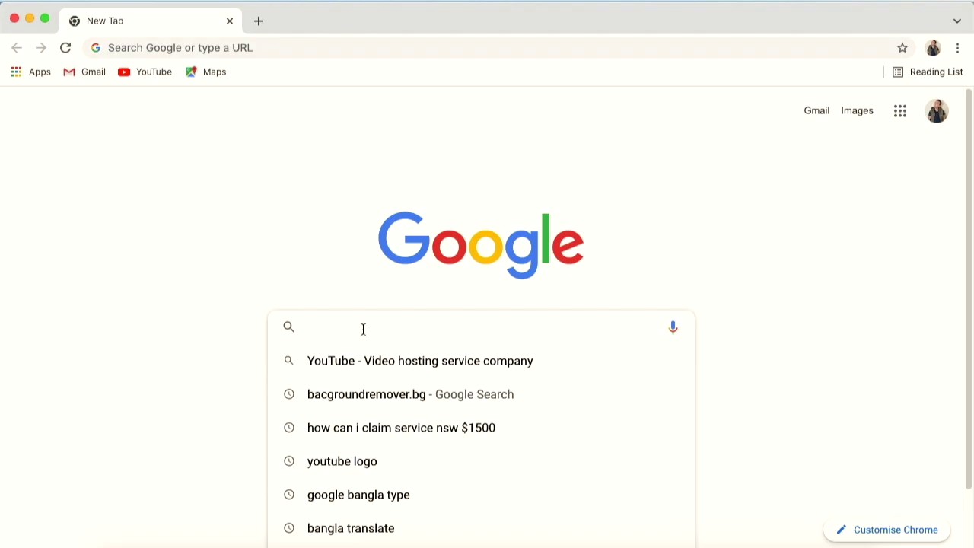
type("www.")
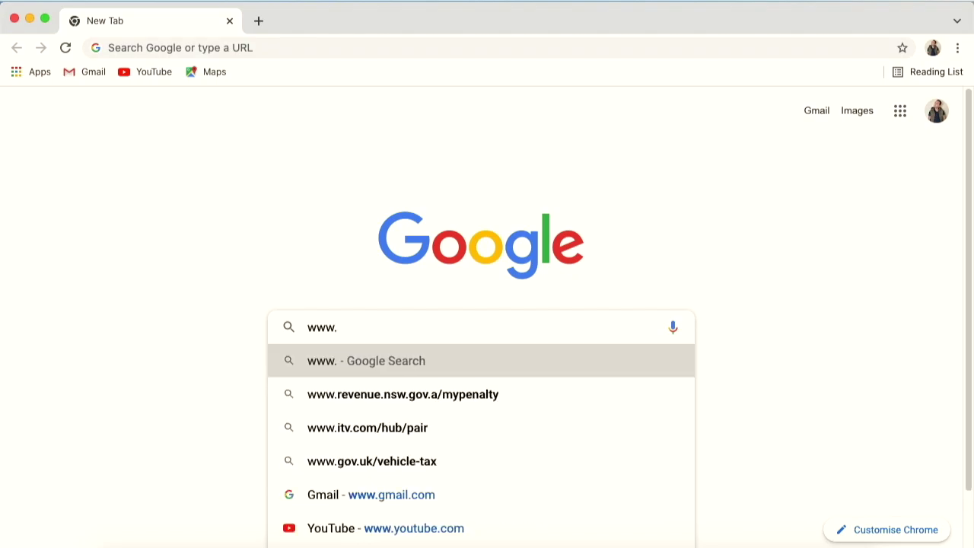
type("you")
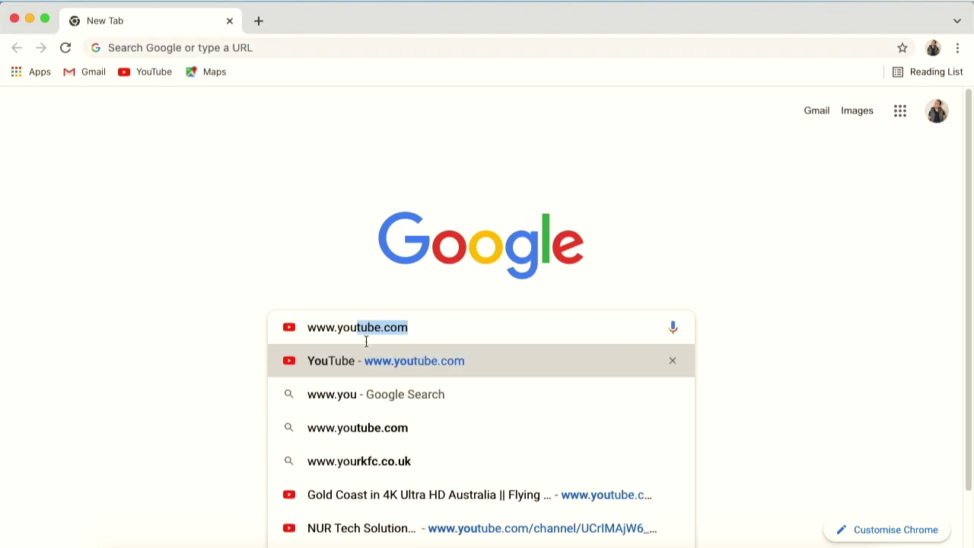
left_click(425, 361)
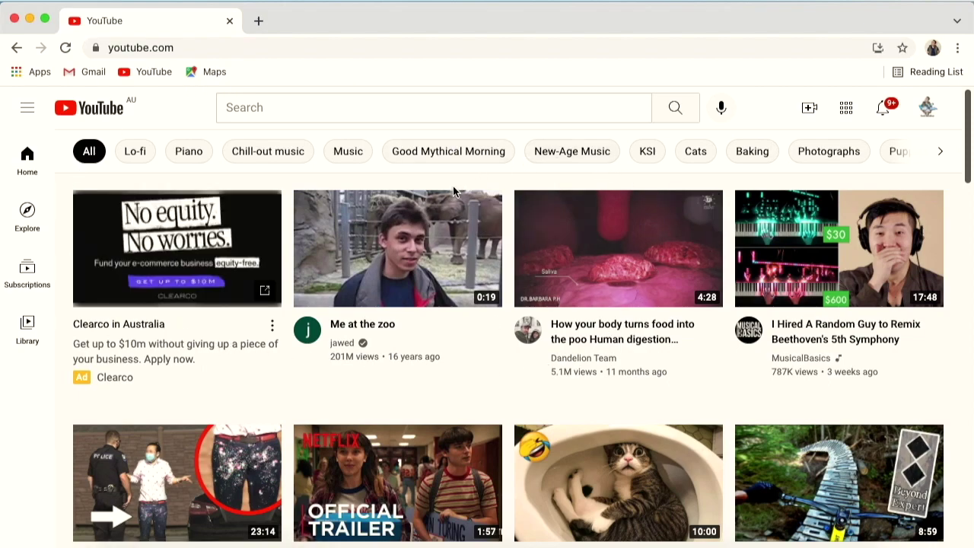
Step: Open YouTube Studio from the account avatar menu at top right
left_click(929, 110)
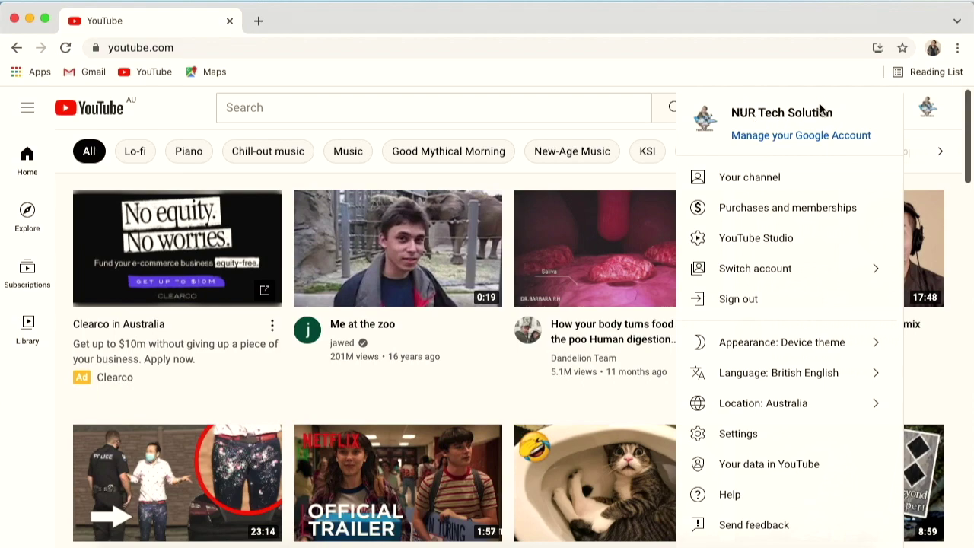
left_click(778, 244)
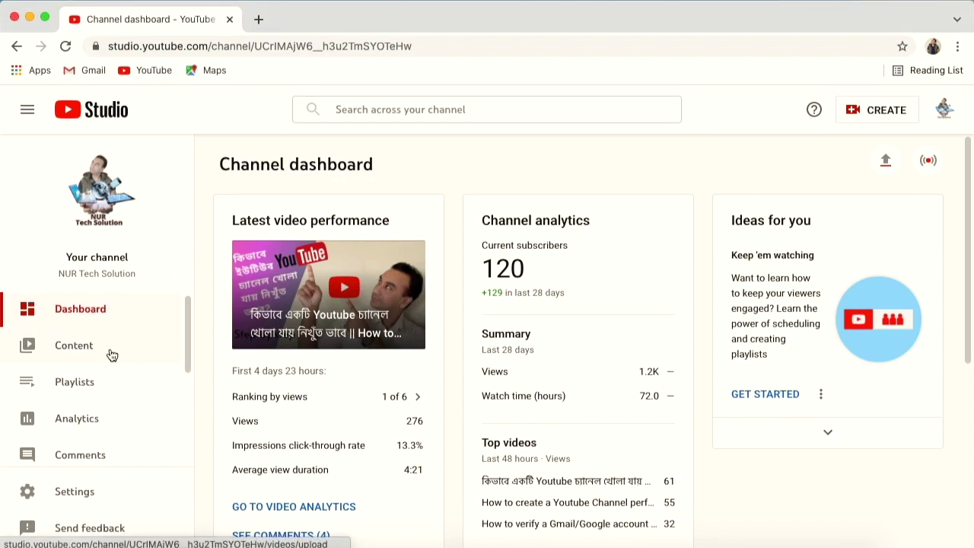
Step: Open Customisation from the Studio sidebar to show the Layout tab
scroll(109, 353, "down", 1)
scroll(110, 352, "down", 3)
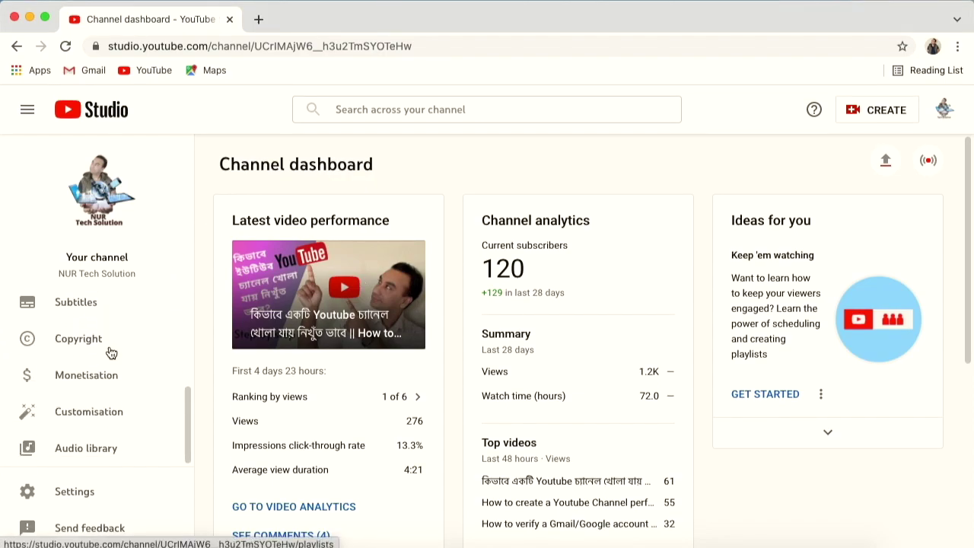
left_click(104, 415)
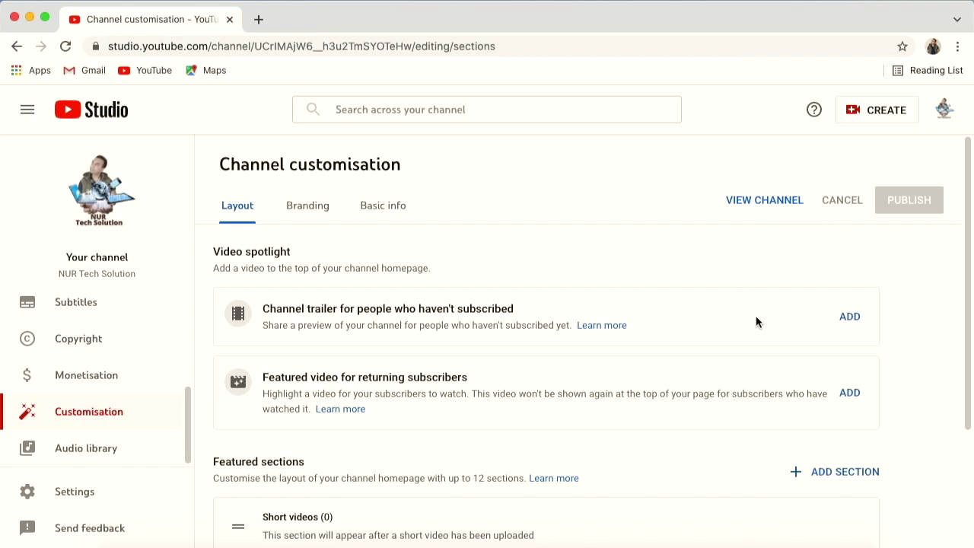
Step: View the public channel page in a new tab, then return to Channel customisation
left_click(776, 202)
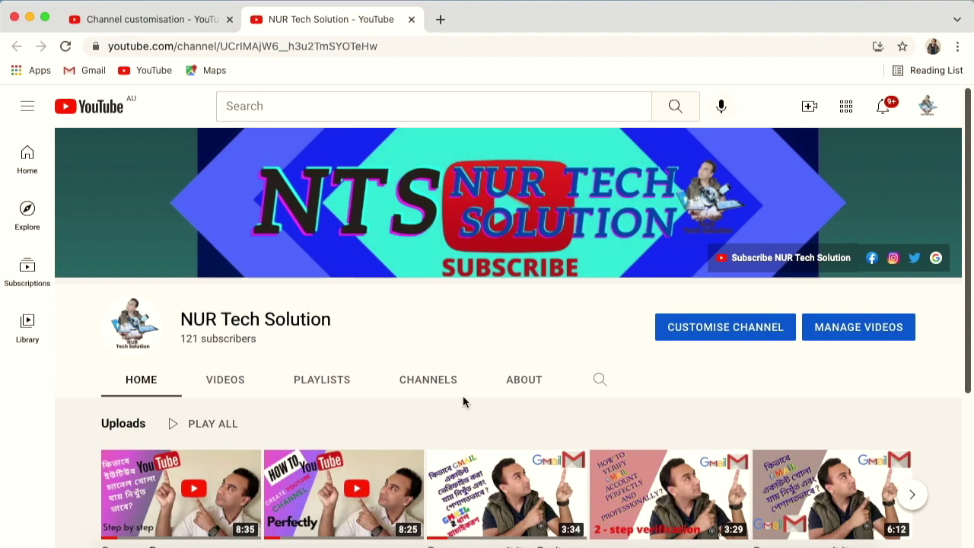
scroll(175, 404, "down", 3)
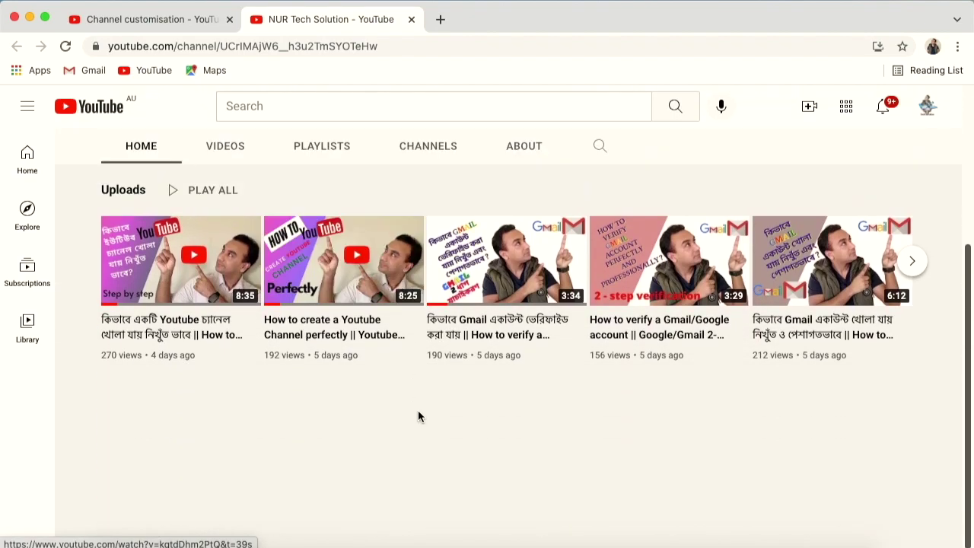
scroll(171, 384, "up", 3)
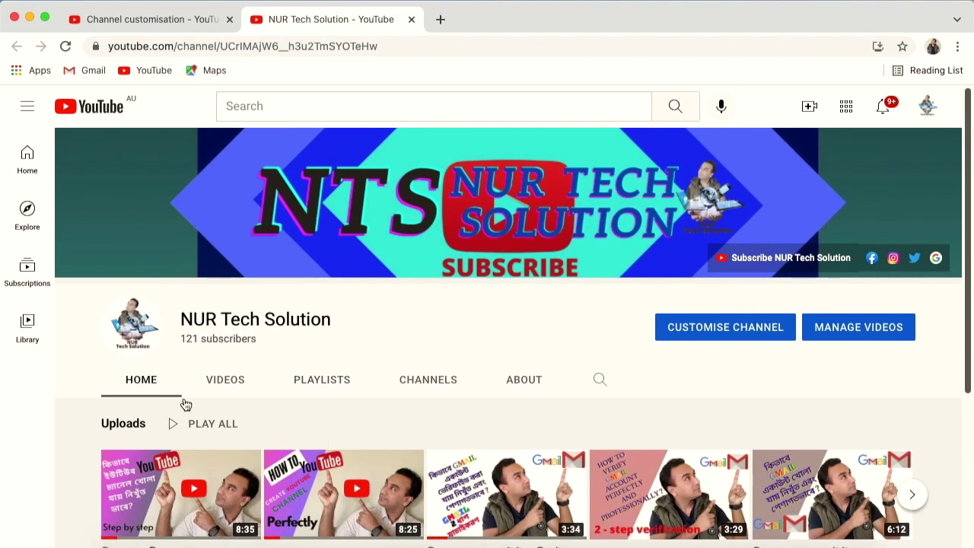
left_click(174, 23)
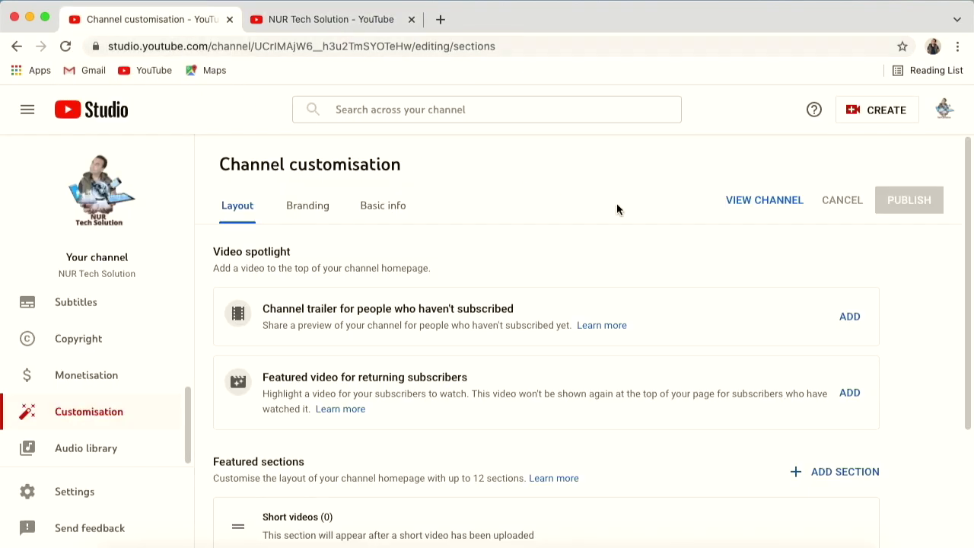
Step: Set the channel creation video as trailer and the Gmail account video as featured, then publish
left_click(849, 317)
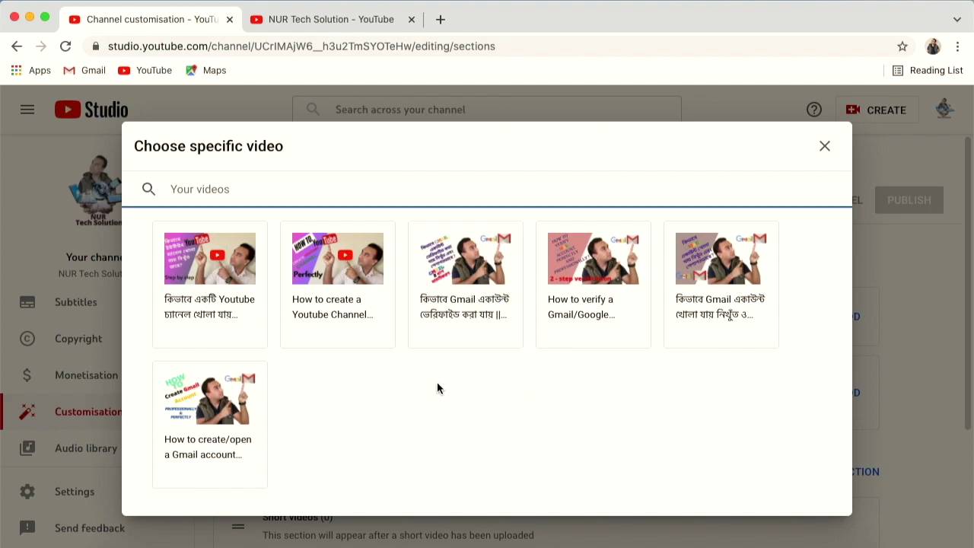
left_click(315, 266)
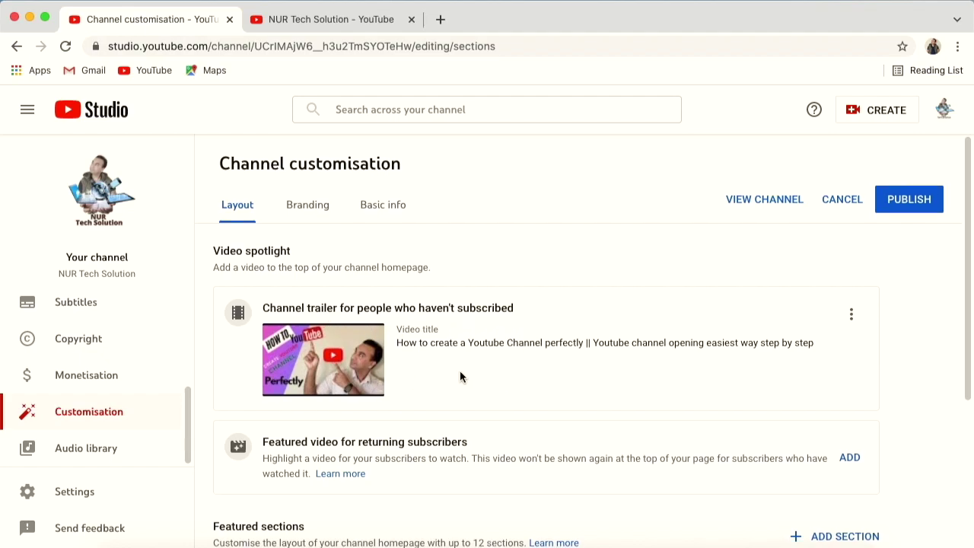
scroll(464, 371, "down", 2)
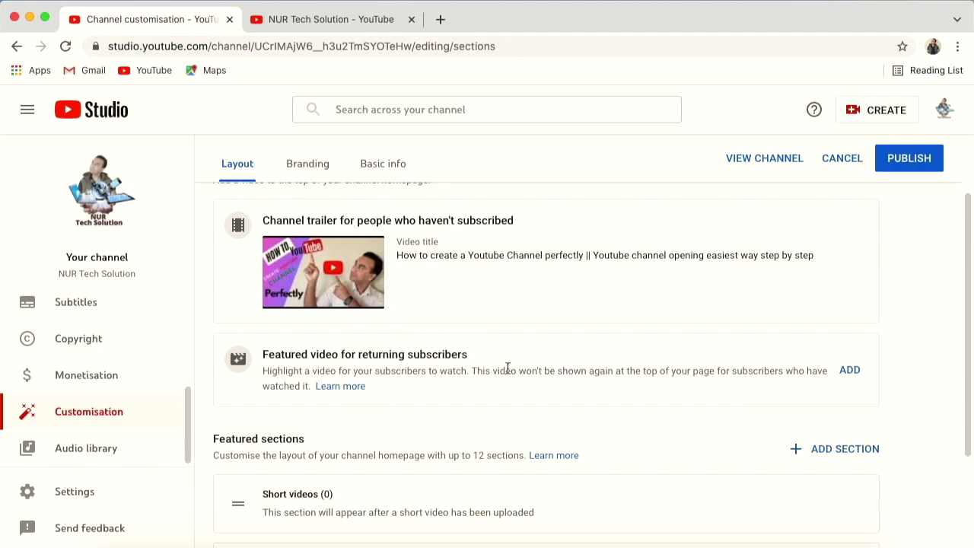
left_click(851, 371)
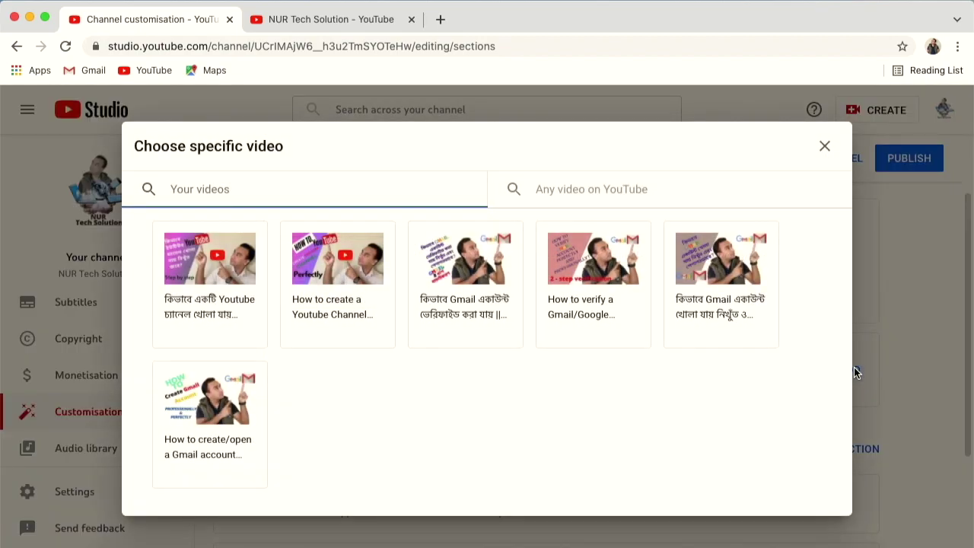
left_click(227, 392)
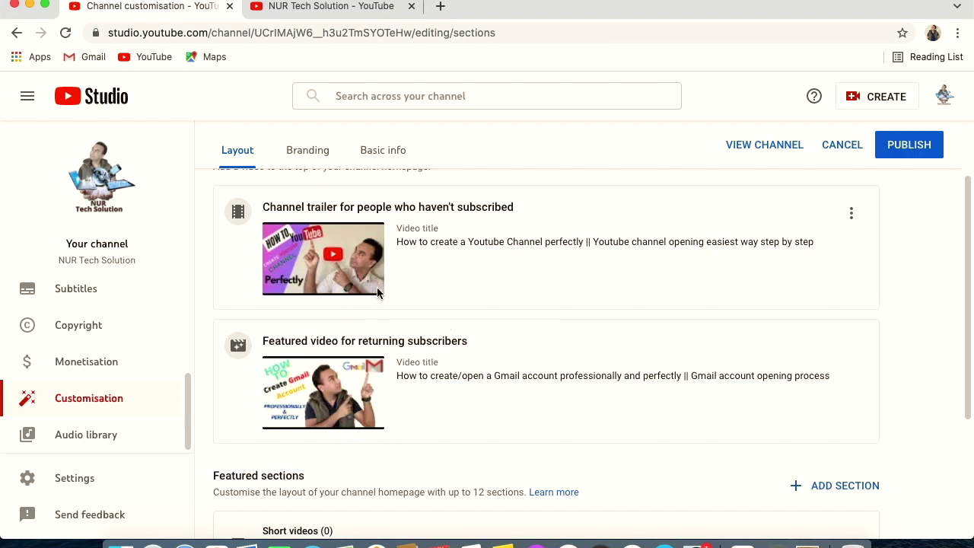
left_click(915, 145)
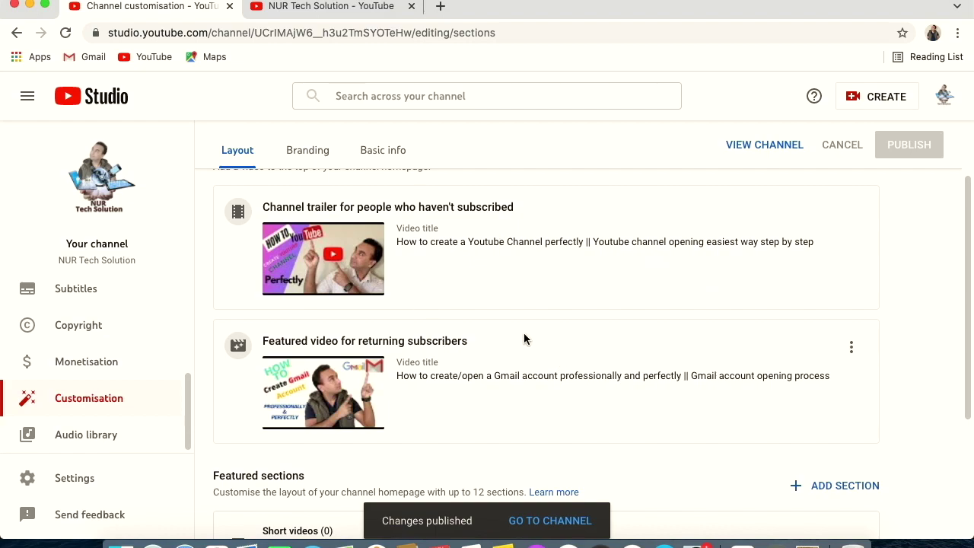
left_click(339, 16)
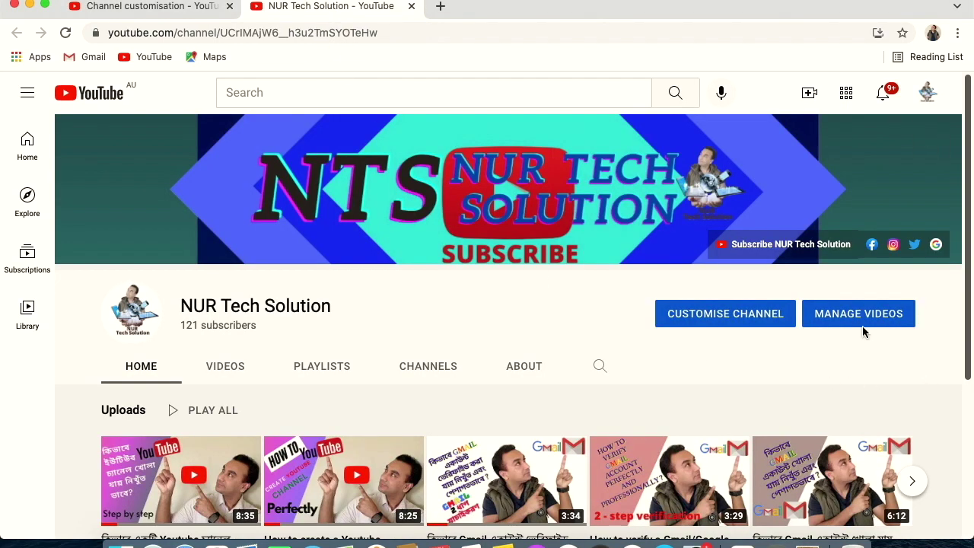
Step: Glance over the public channel page, then return to the Channel customisation tab
scroll(568, 343, "down", 3)
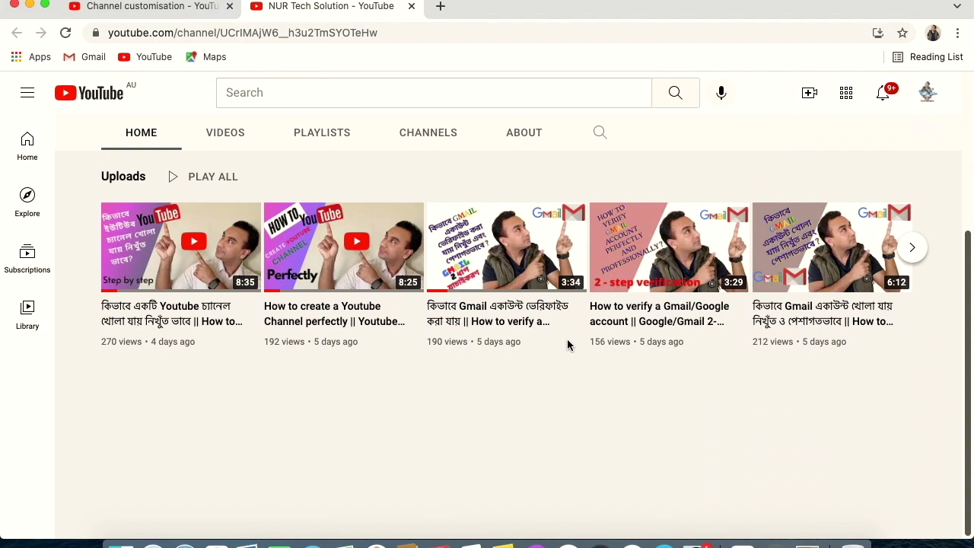
scroll(568, 344, "up", 3)
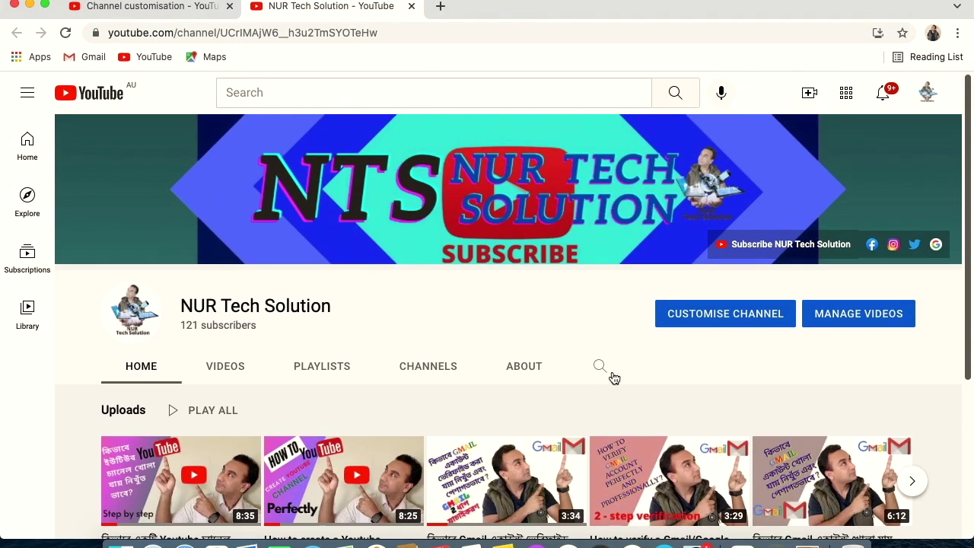
left_click(162, 9)
Step: Review the updated channel page with its new trailer, then close both channel tabs
left_click(767, 146)
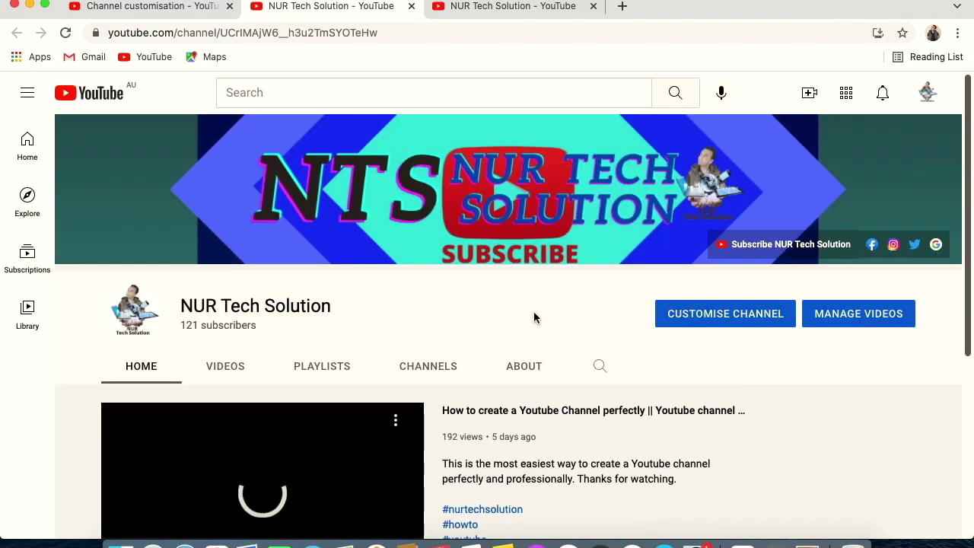
scroll(430, 283, "down", 1)
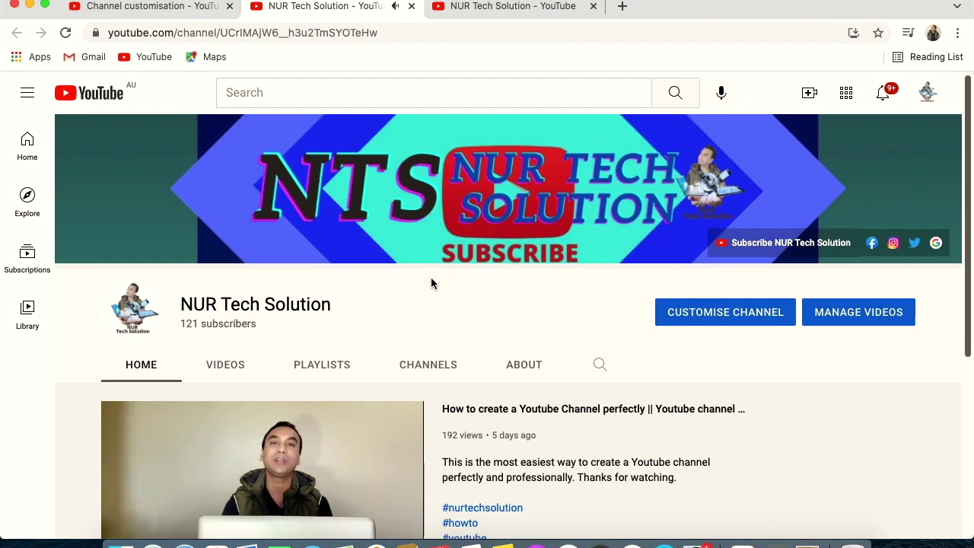
scroll(431, 283, "down", 5)
scroll(430, 278, "down", 4)
scroll(426, 305, "up", 9)
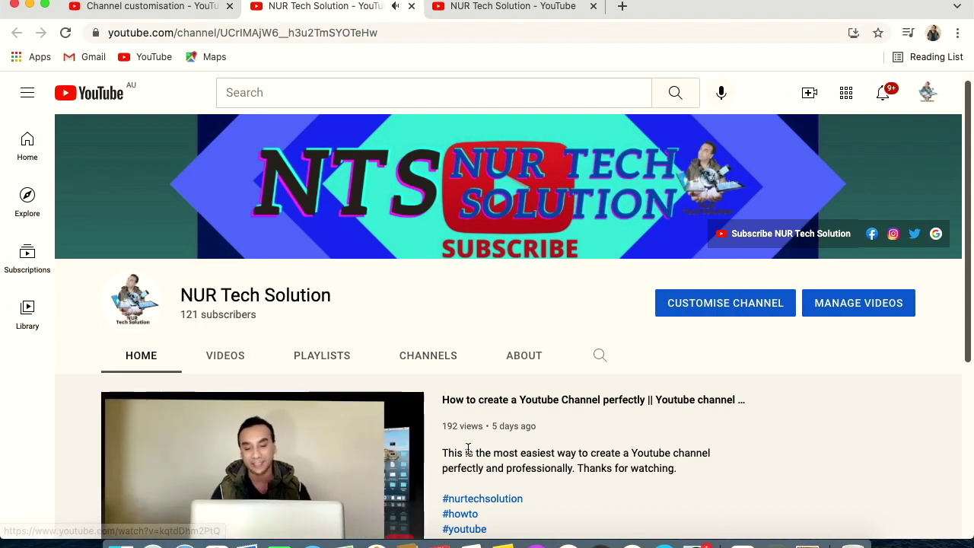
scroll(438, 423, "down", 1)
scroll(438, 422, "down", 4)
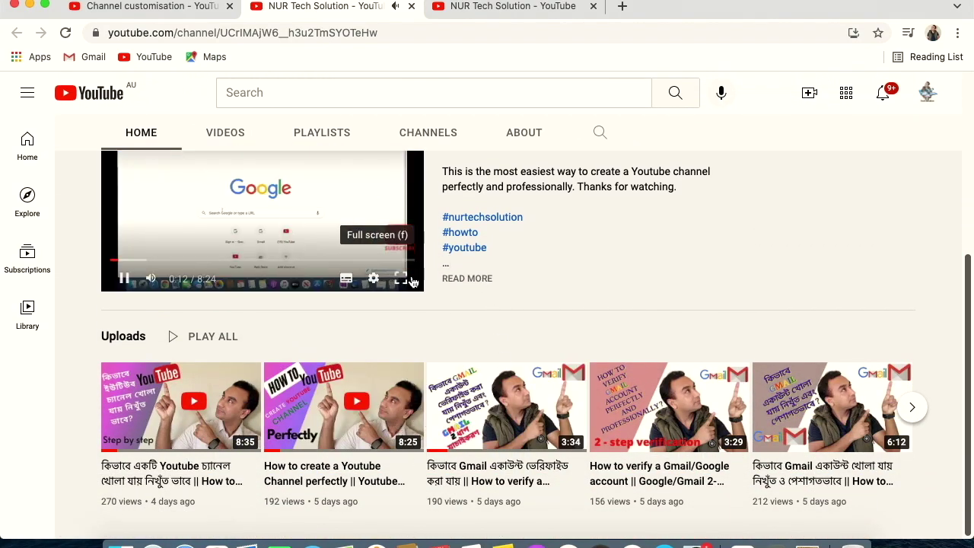
scroll(370, 213, "up", 3)
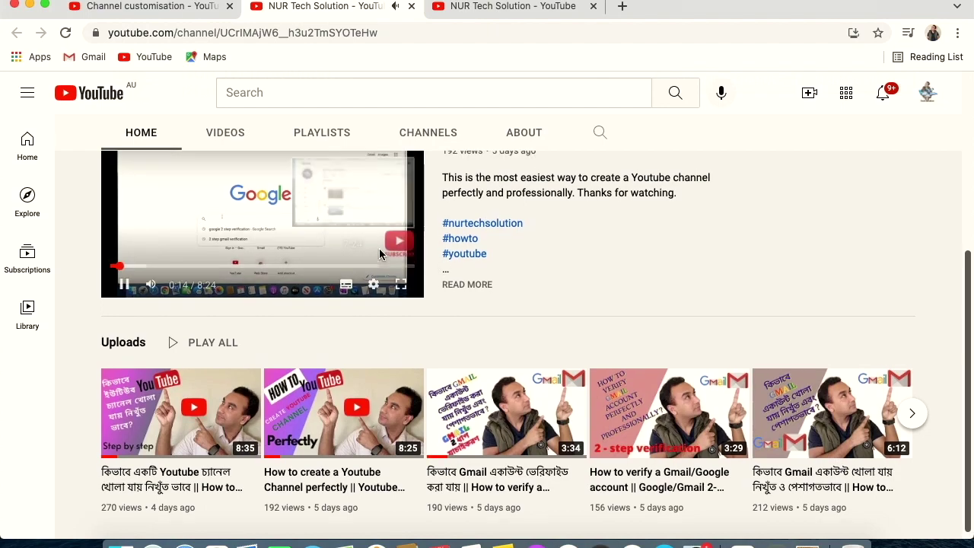
scroll(370, 267, "up", 1)
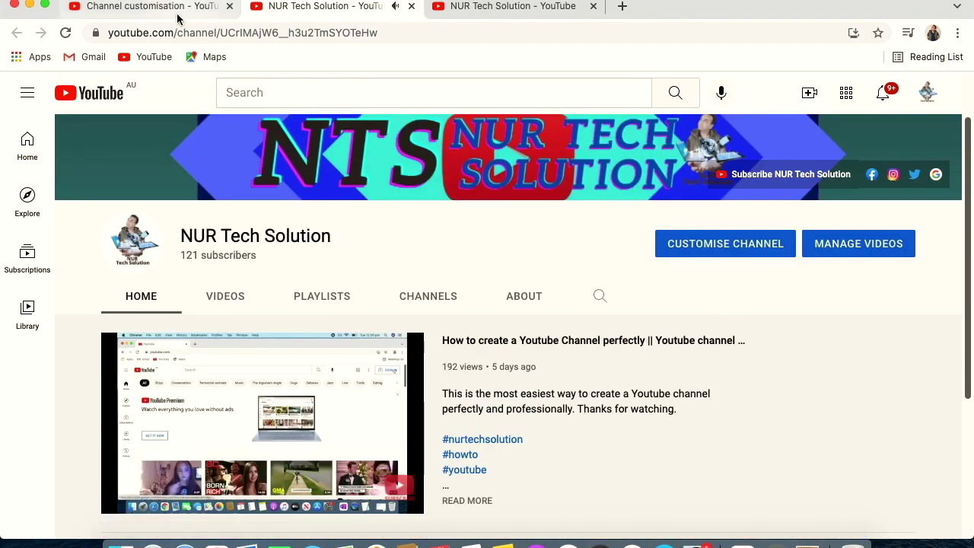
left_click(412, 6)
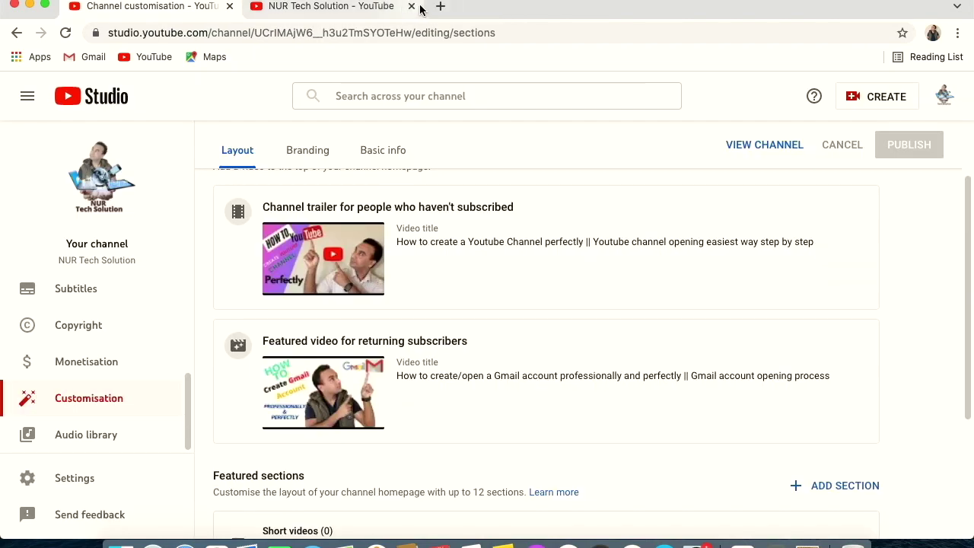
left_click(411, 6)
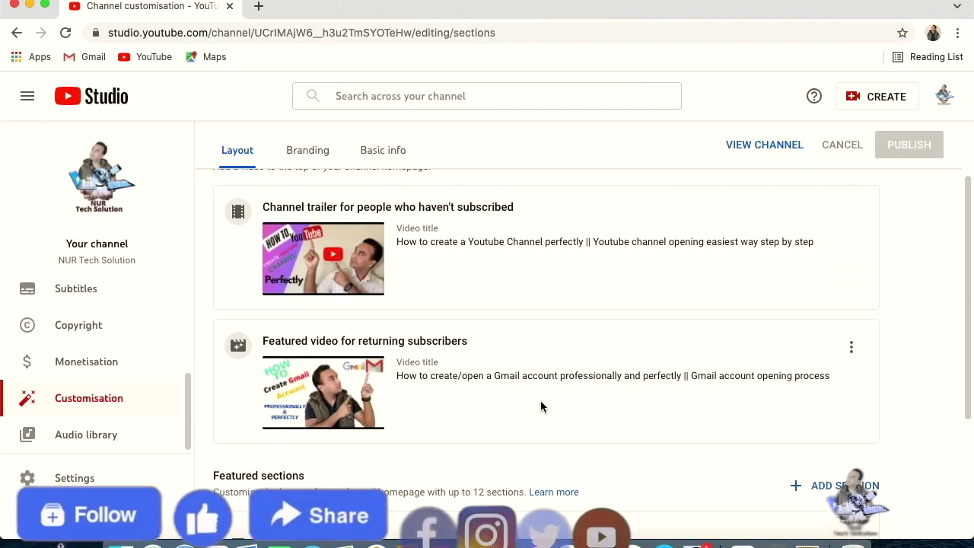
Step: Switch Channel customisation to Branding, showing the current profile picture and banner image
scroll(403, 261, "down", 2)
scroll(404, 260, "up", 4)
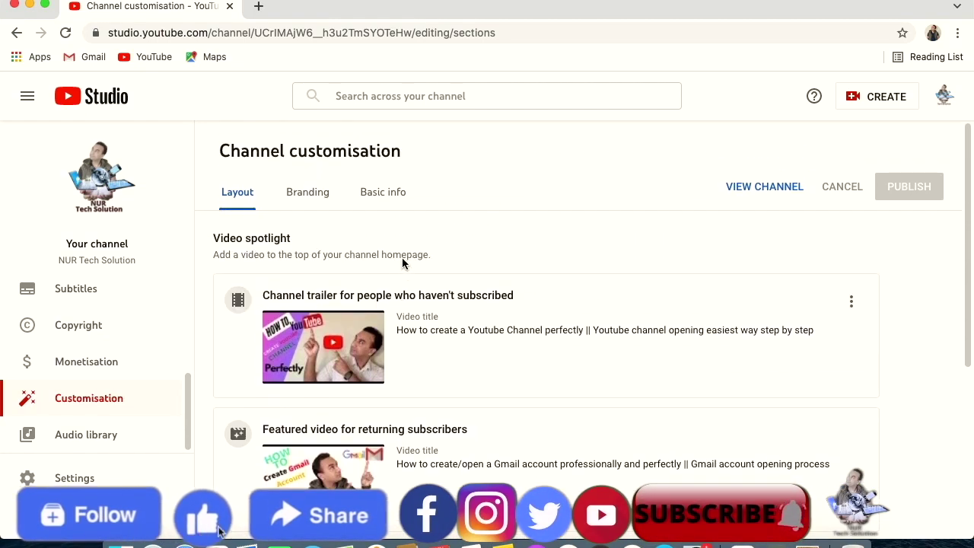
left_click(308, 195)
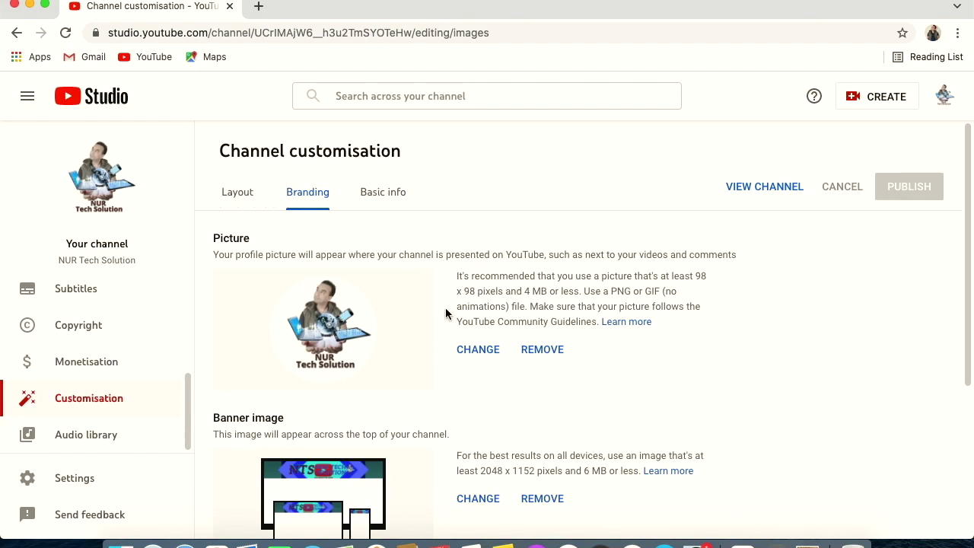
scroll(446, 308, "down", 3)
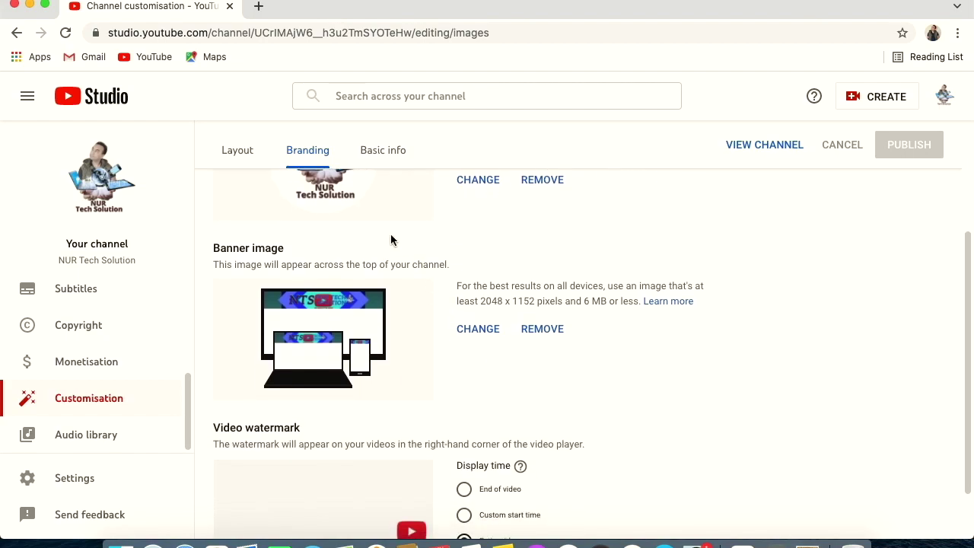
scroll(395, 256, "down", 1)
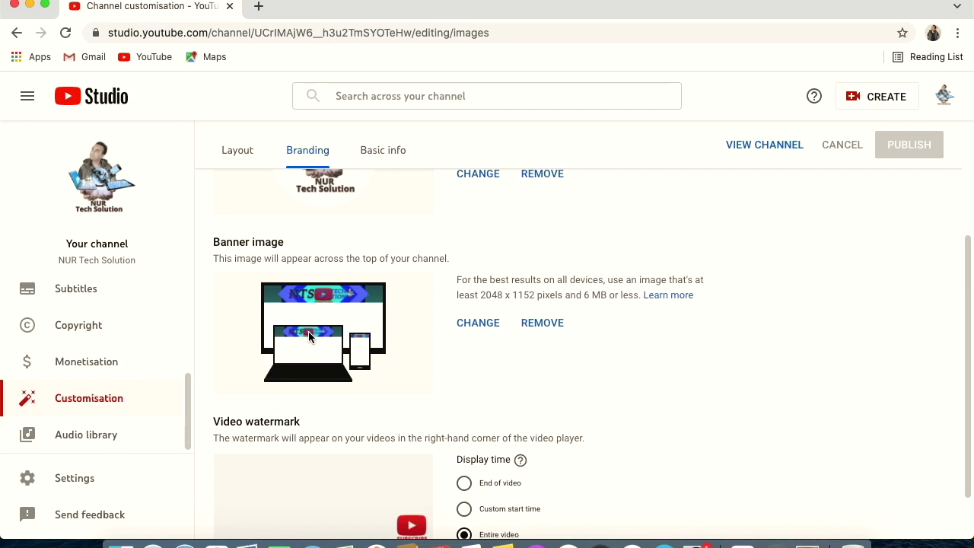
left_click(778, 147)
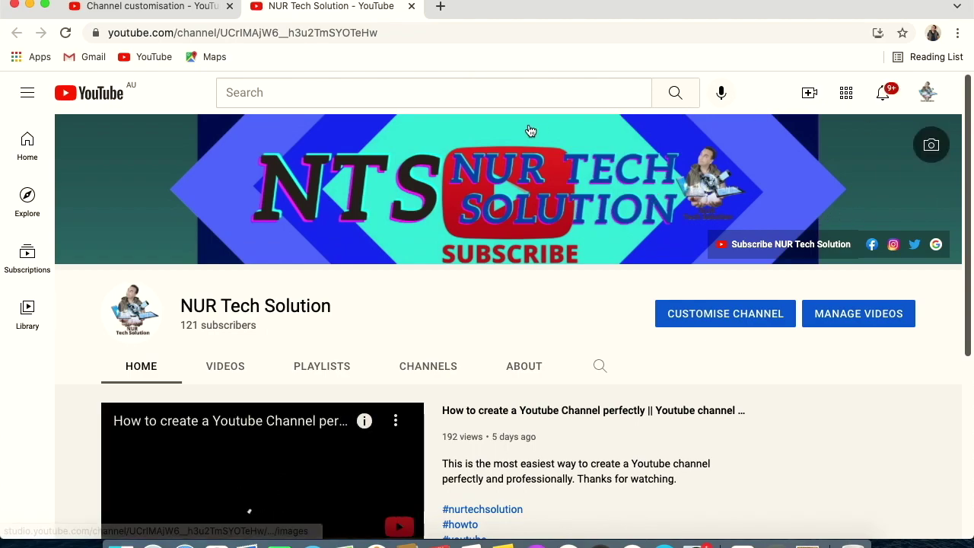
left_click(187, 12)
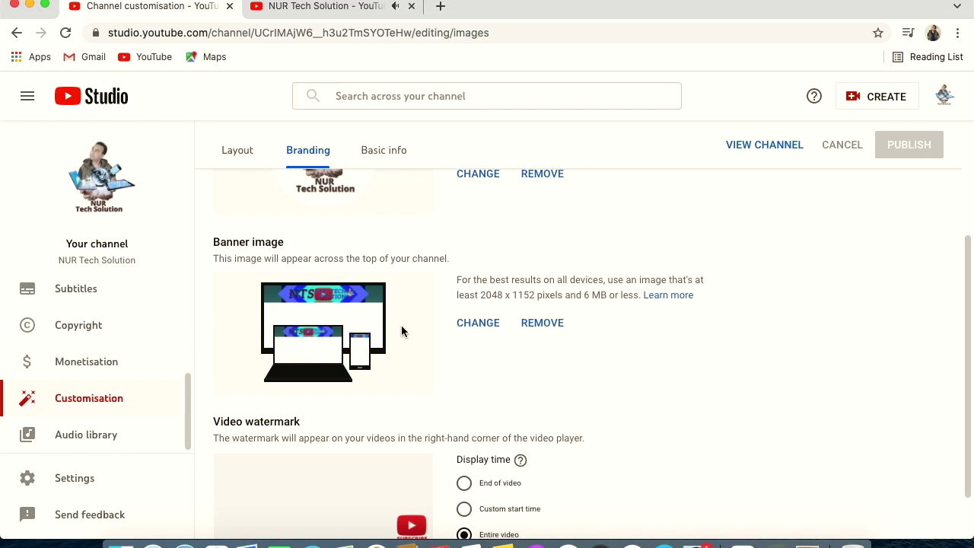
scroll(401, 325, "down", 2)
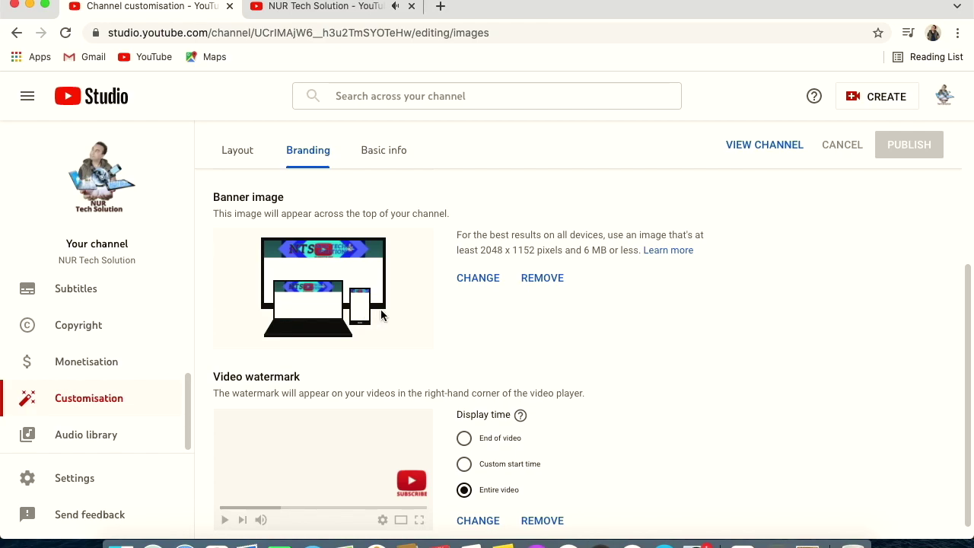
scroll(384, 317, "down", 1)
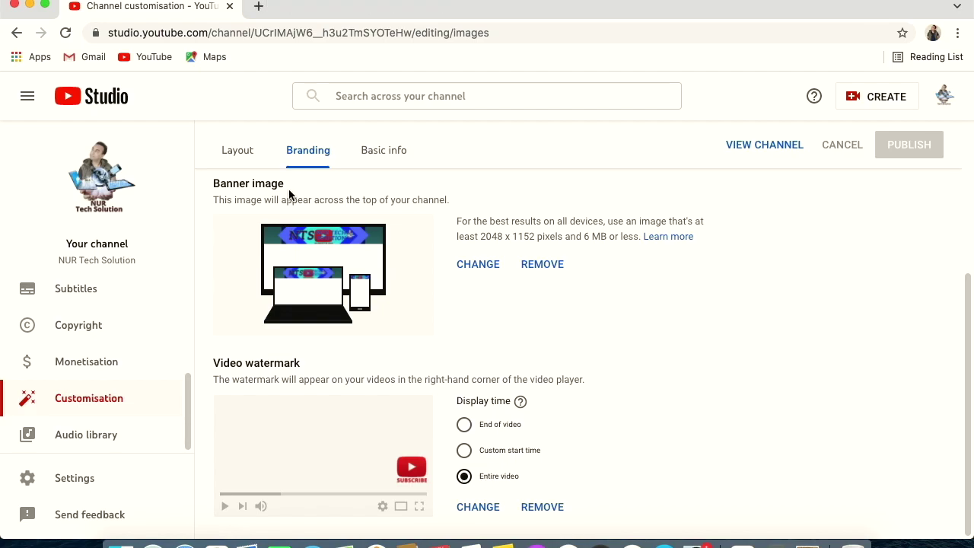
Step: Review Basic info: the channel description, channel URL, and Facebook and Instagram links
left_click(386, 158)
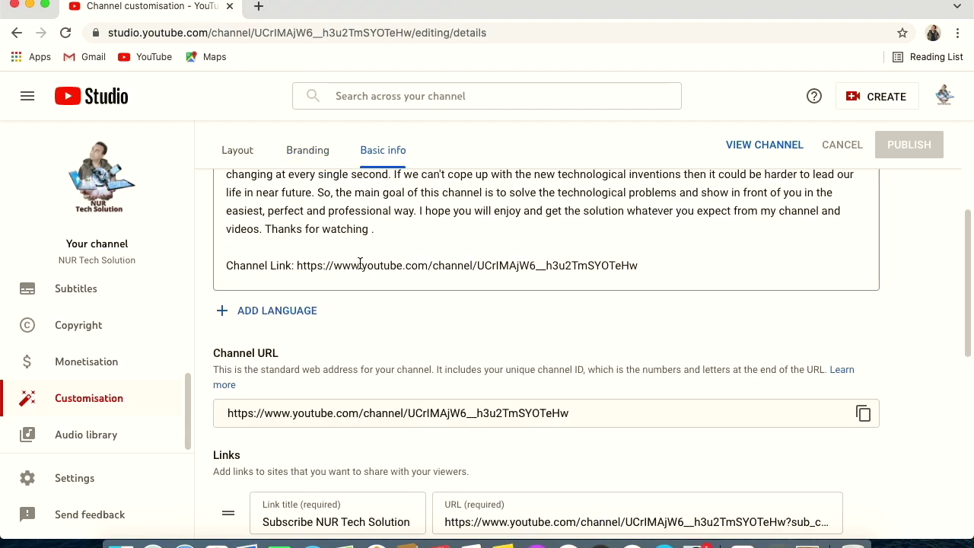
scroll(361, 263, "up", 3)
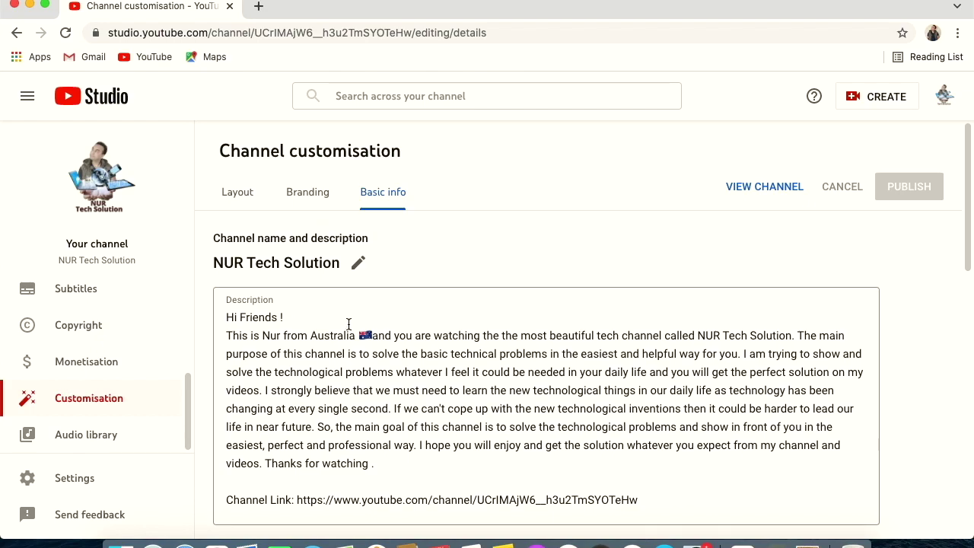
scroll(236, 324, "down", 1)
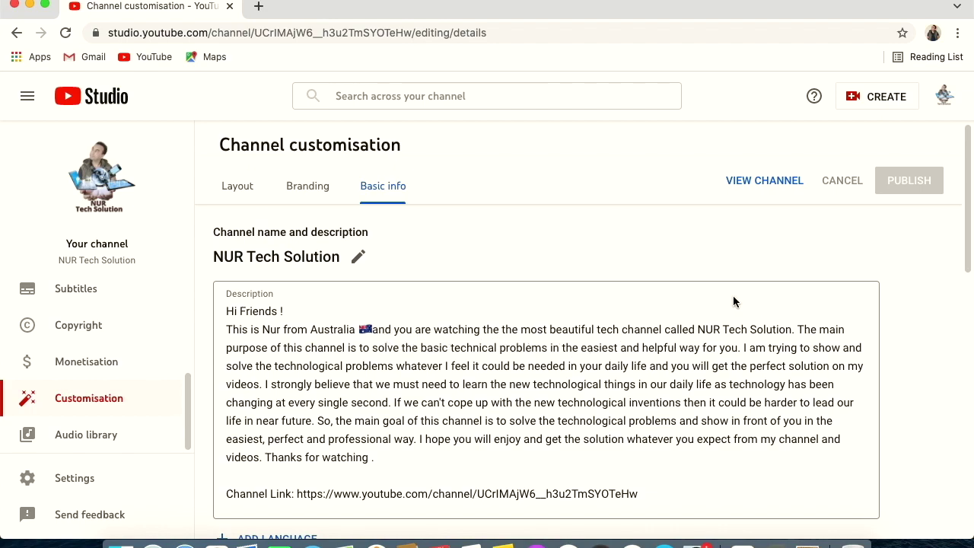
scroll(397, 356, "down", 3)
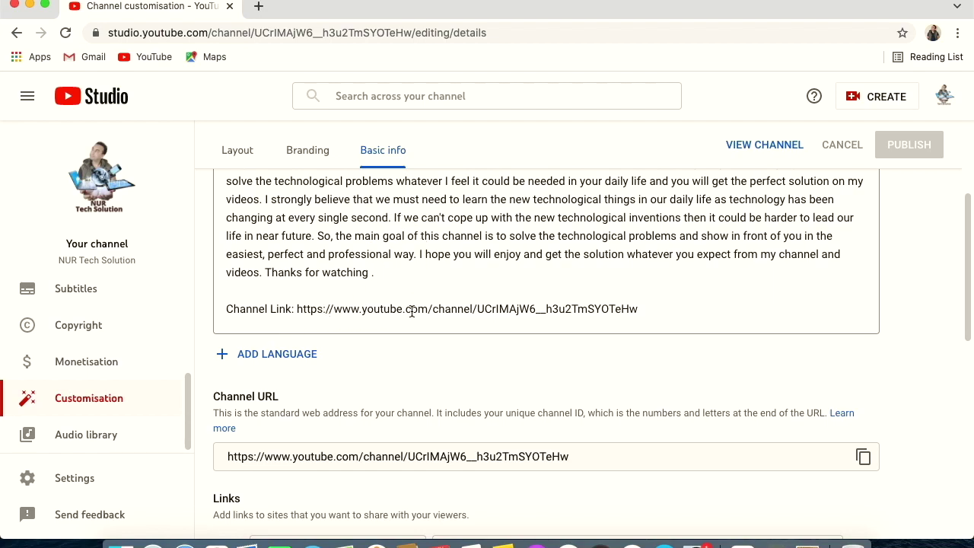
scroll(376, 352, "down", 1)
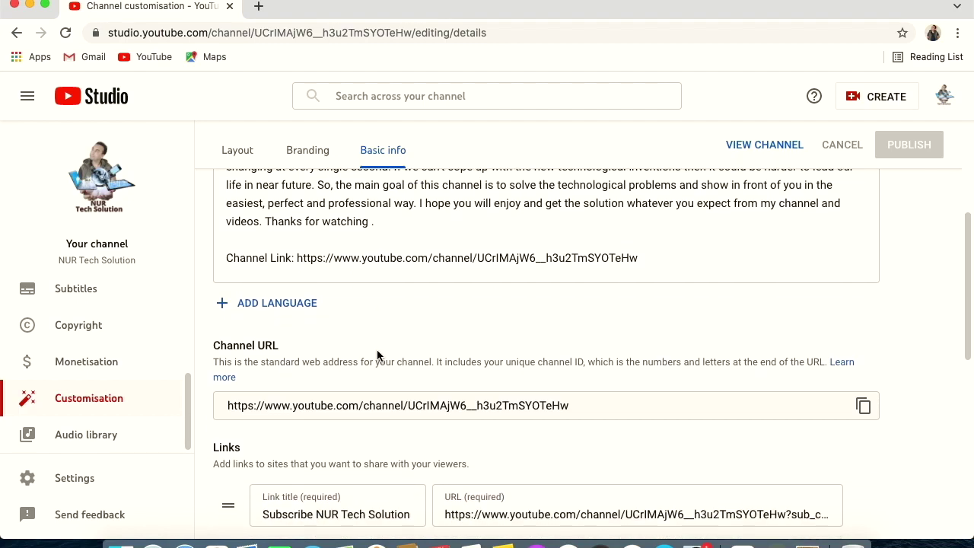
scroll(407, 225, "down", 1)
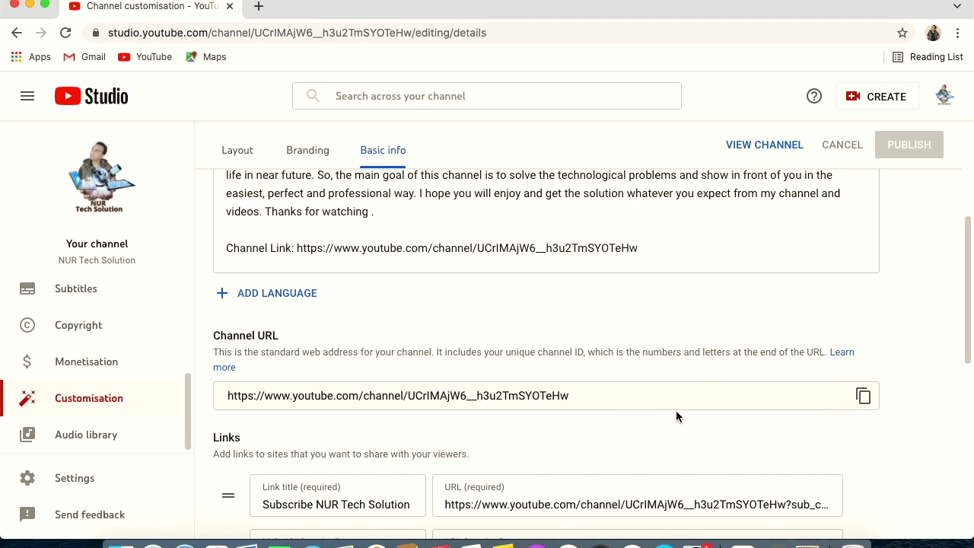
scroll(676, 417, "down", 3)
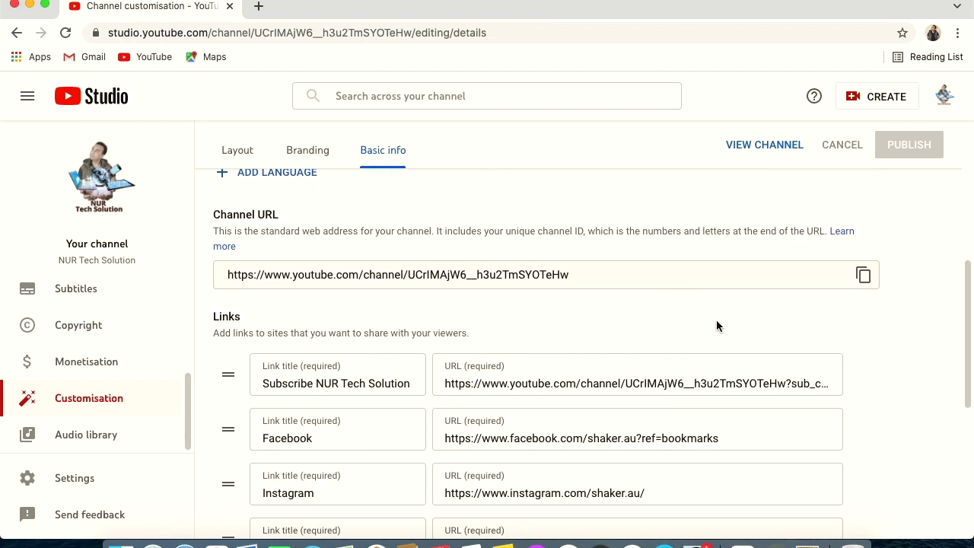
Step: Scroll through the Links list and open the public channel in a new tab
scroll(694, 322, "down", 3)
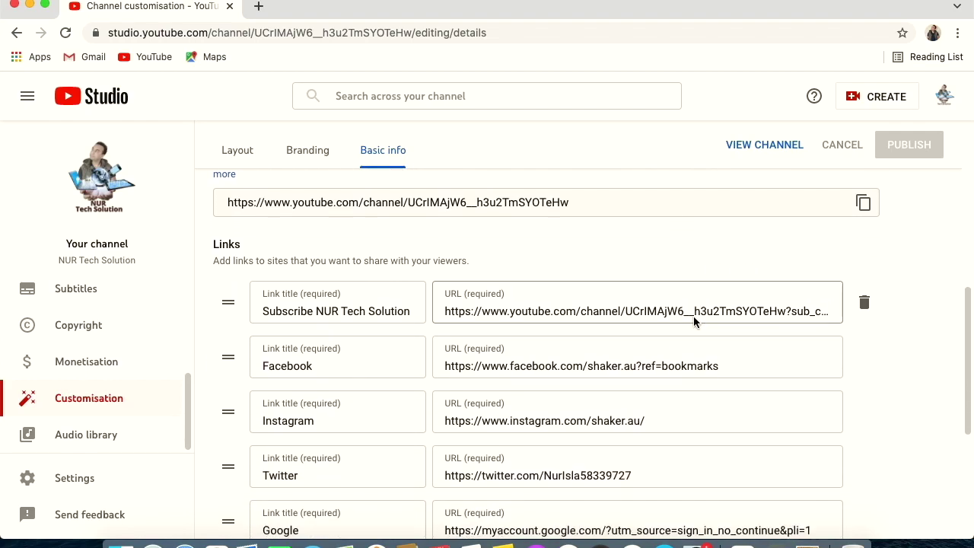
scroll(693, 322, "down", 1)
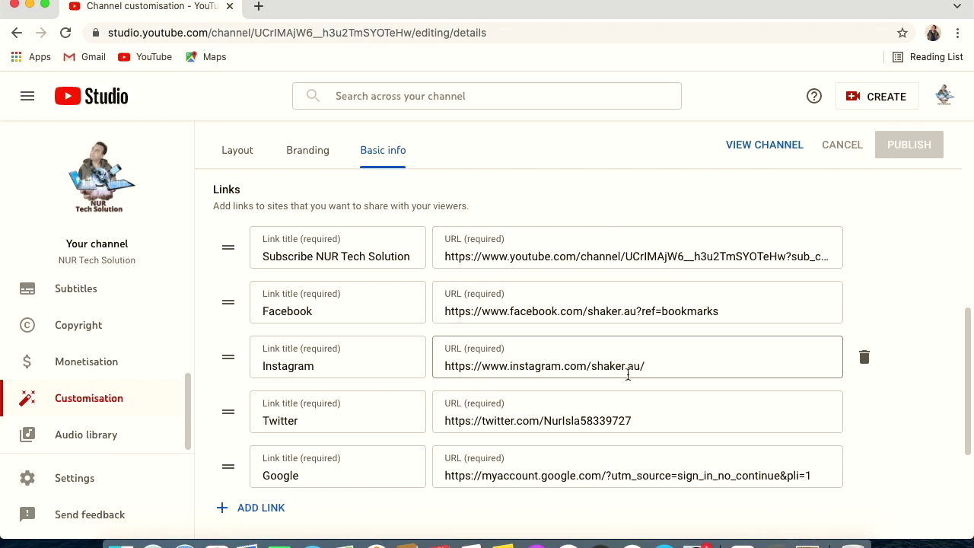
left_click(782, 145)
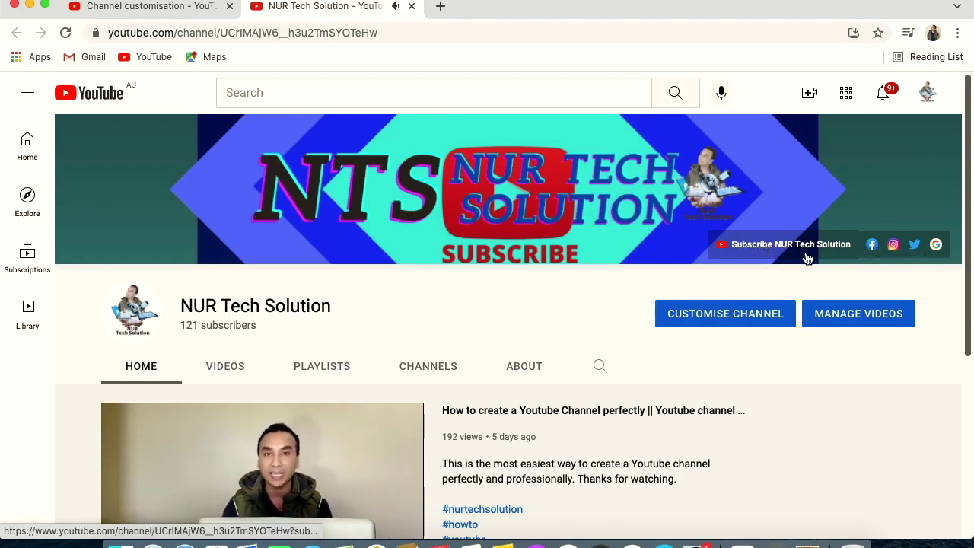
Step: Test the banner's Facebook and Instagram links, close their tabs, and return to Basic info
left_click(874, 245)
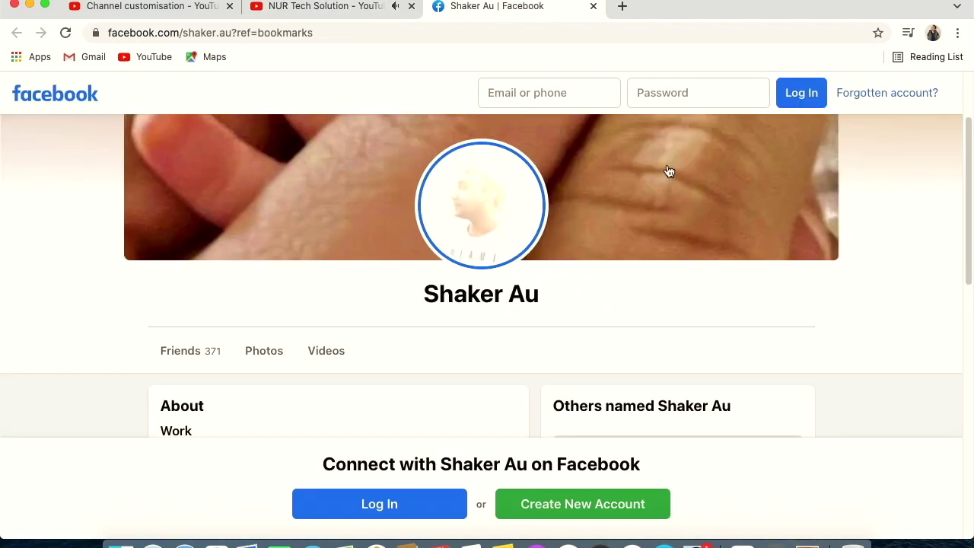
left_click(595, 7)
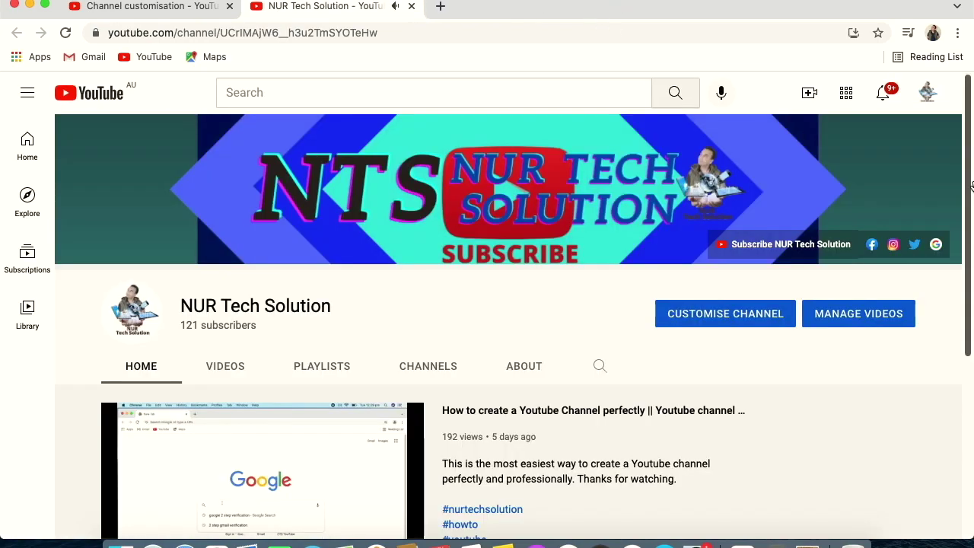
left_click(894, 245)
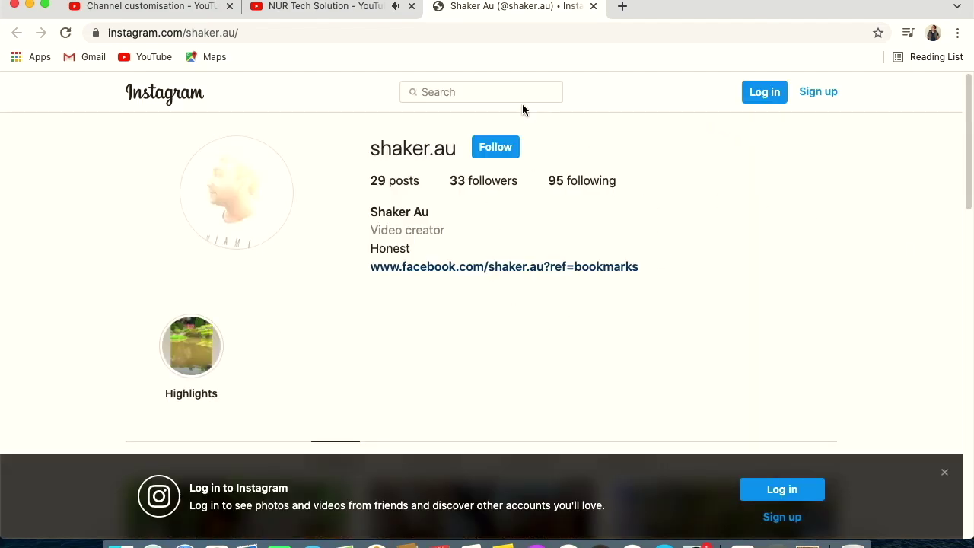
left_click(594, 6)
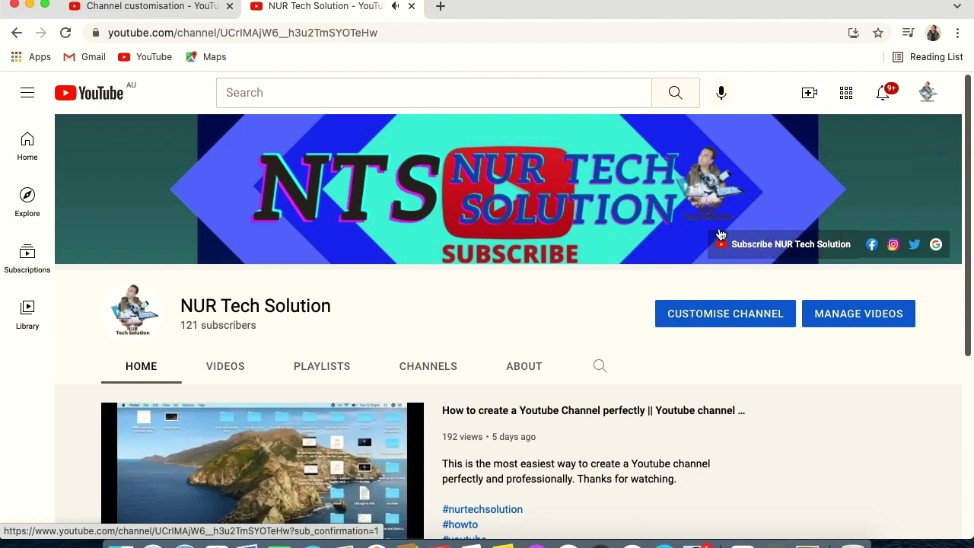
left_click(171, 16)
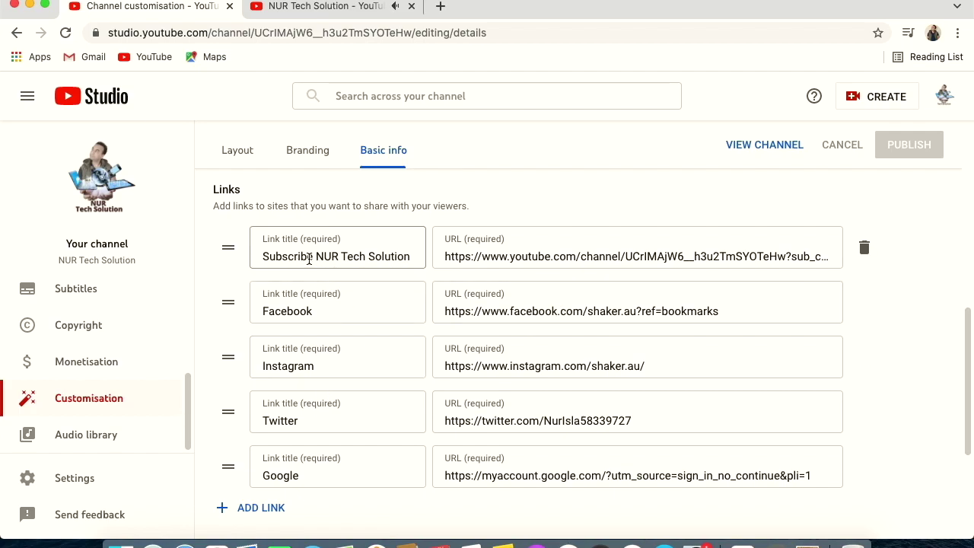
Step: Glance at the public channel page, close it, then open Settings at the Channel section
left_click(322, 6)
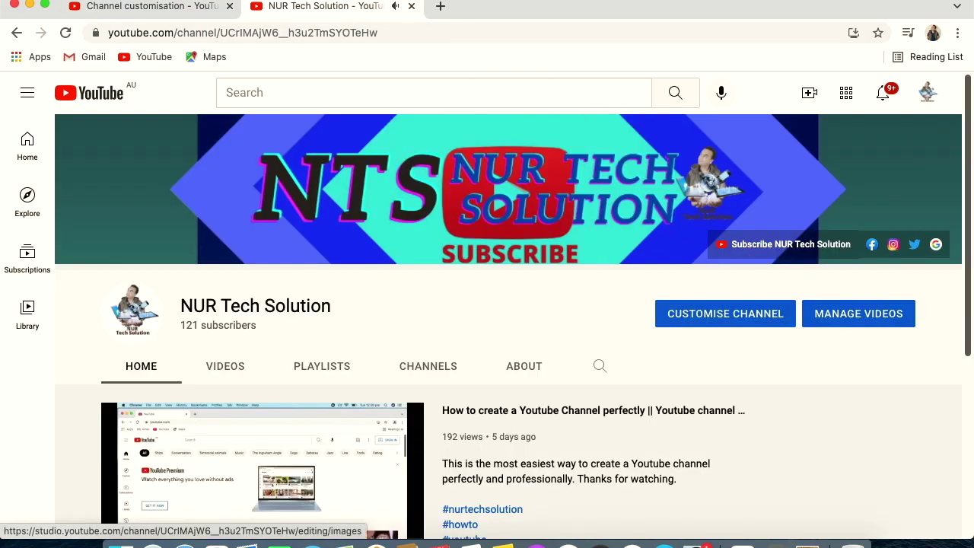
left_click(411, 6)
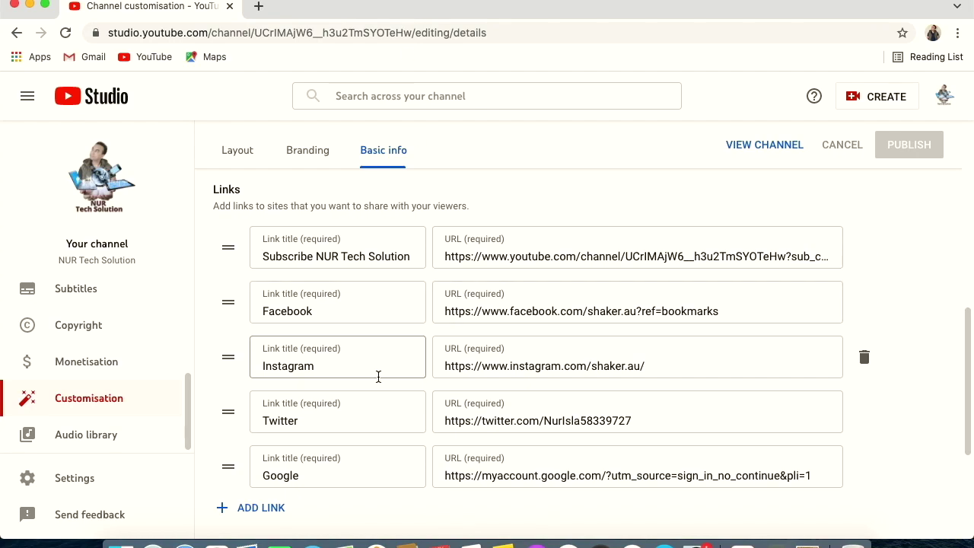
scroll(363, 413, "down", 1)
scroll(325, 512, "down", 2)
scroll(355, 439, "up", 10)
scroll(355, 440, "down", 3)
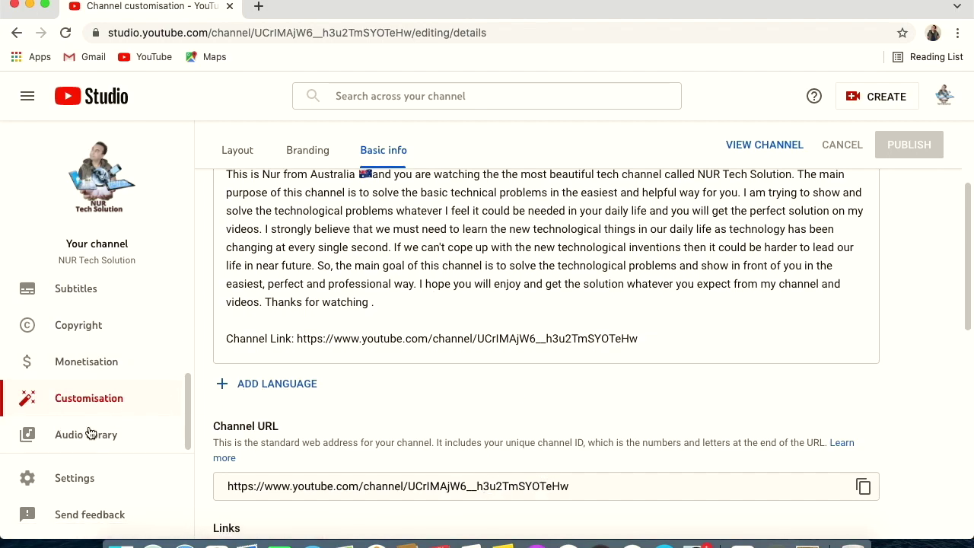
left_click(82, 482)
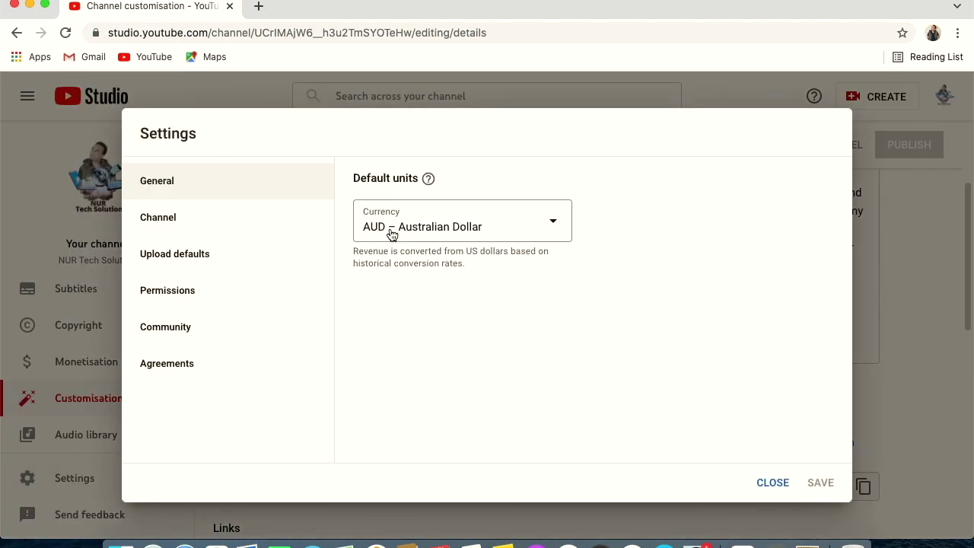
left_click(169, 221)
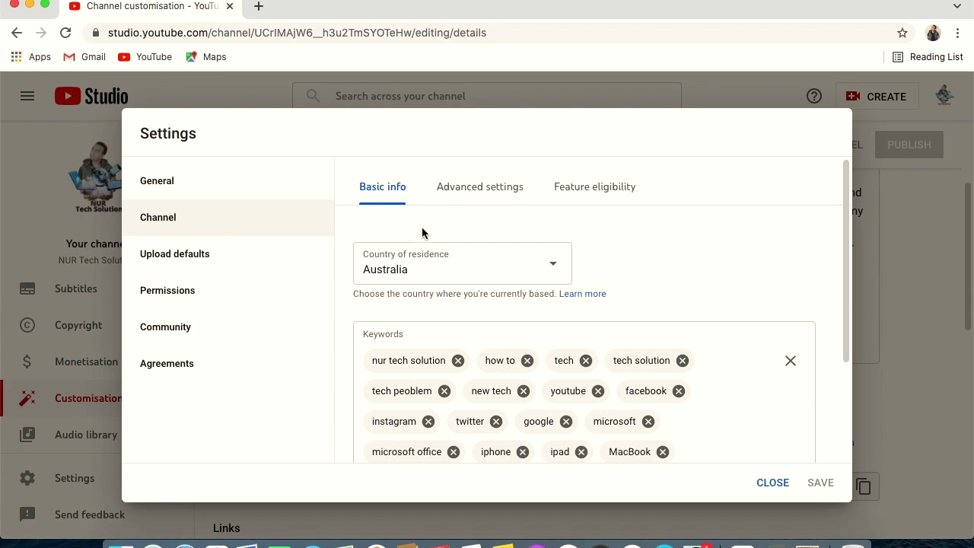
Step: Keep Australia as country of residence, review the keywords, then switch to Advanced settings
left_click(555, 268)
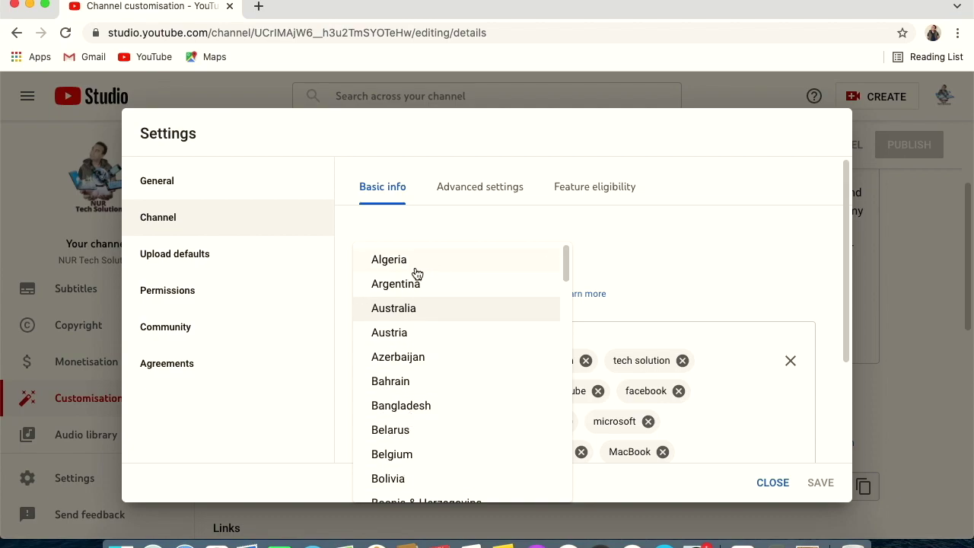
left_click(416, 317)
scroll(400, 312, "down", 2)
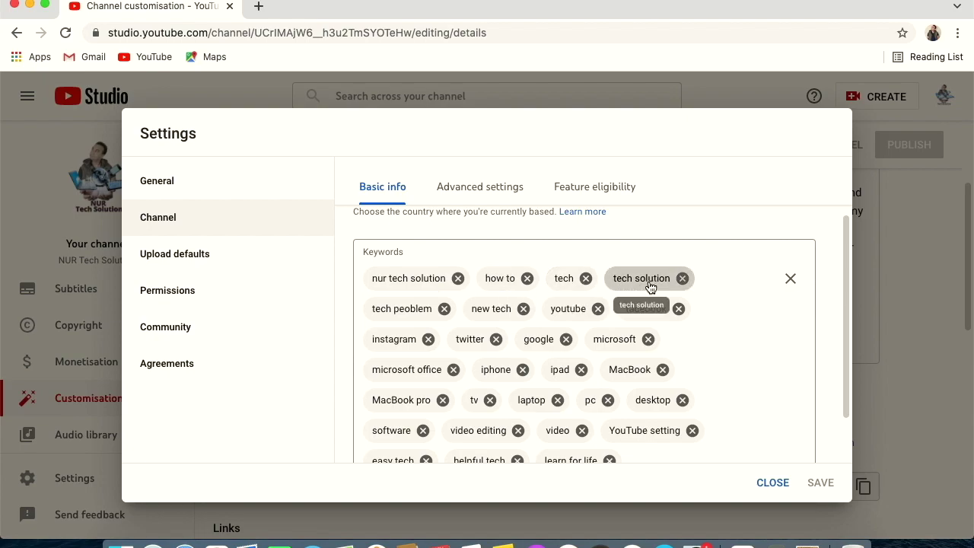
scroll(457, 320, "down", 2)
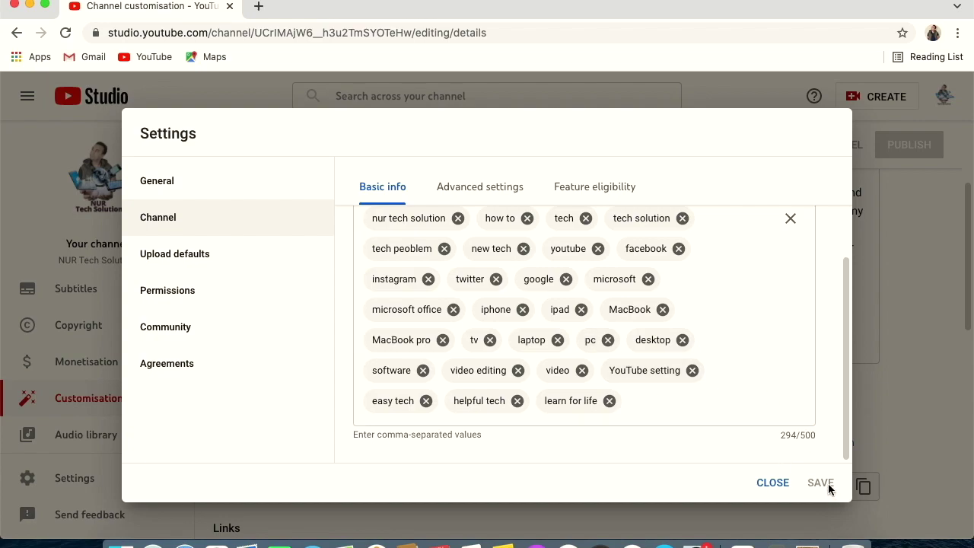
left_click(471, 187)
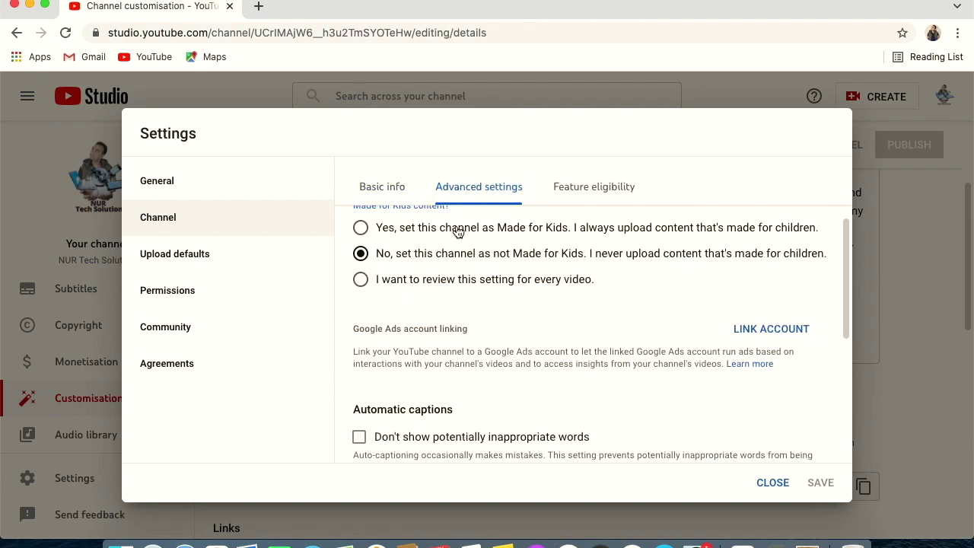
Step: Review the advanced channel options, leaving the subscriber count displayed, then view Feature eligibility
scroll(458, 233, "up", 4)
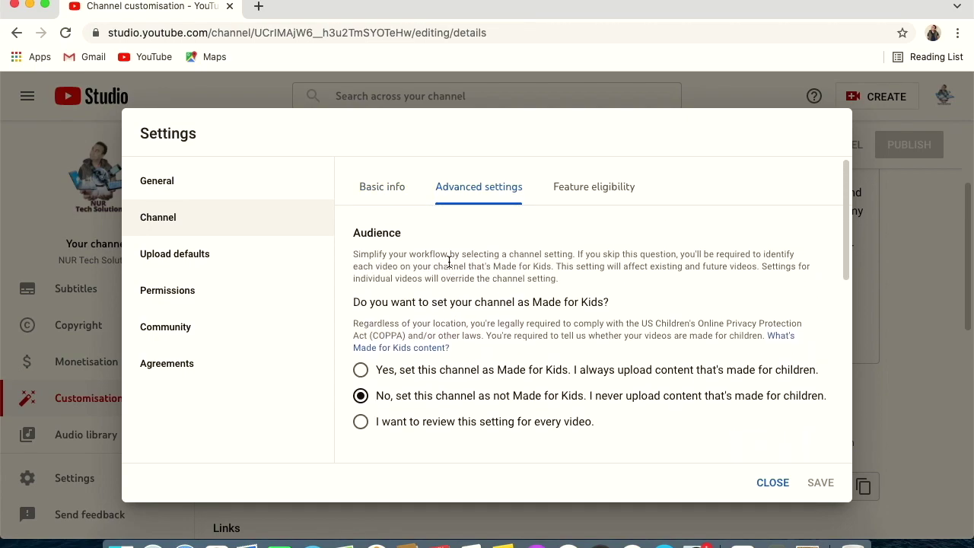
scroll(449, 261, "down", 1)
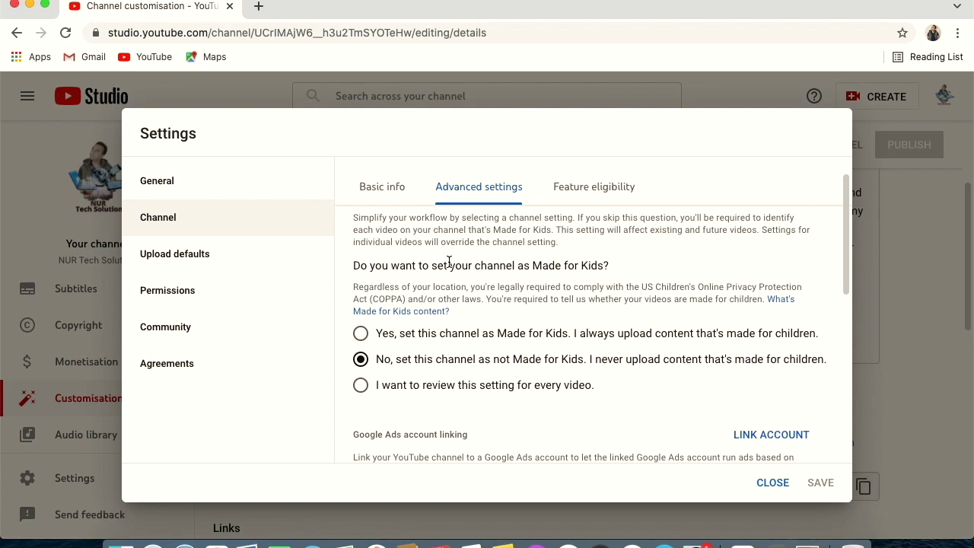
scroll(449, 261, "down", 1)
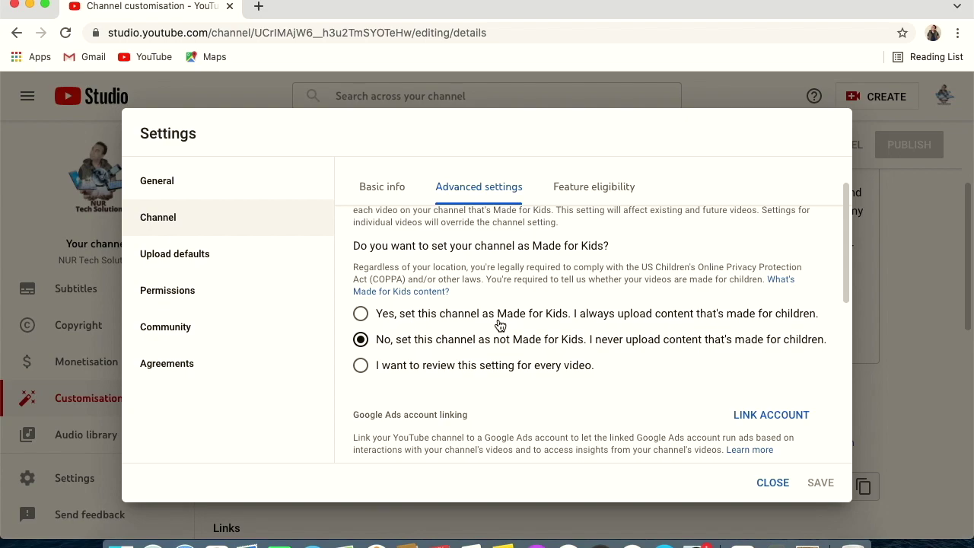
scroll(500, 326, "down", 5)
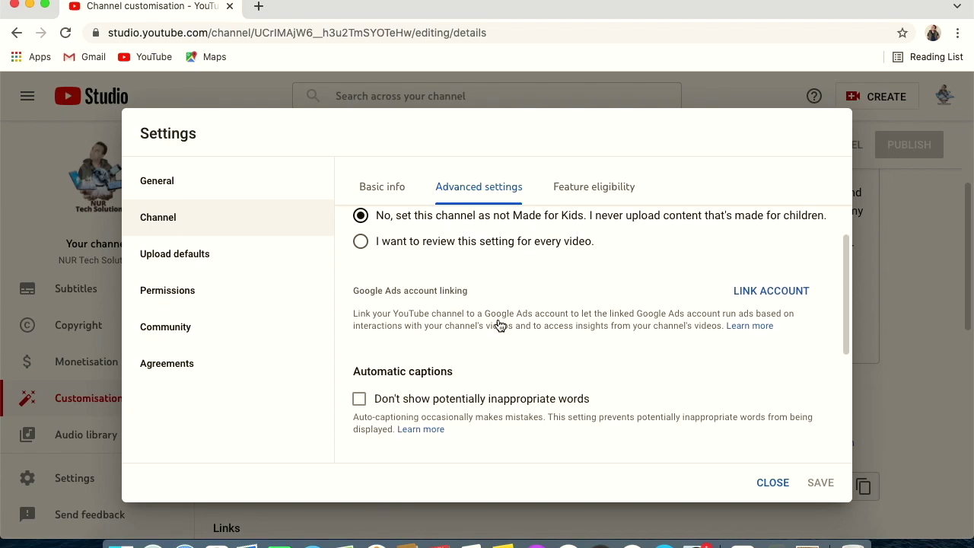
scroll(500, 326, "down", 5)
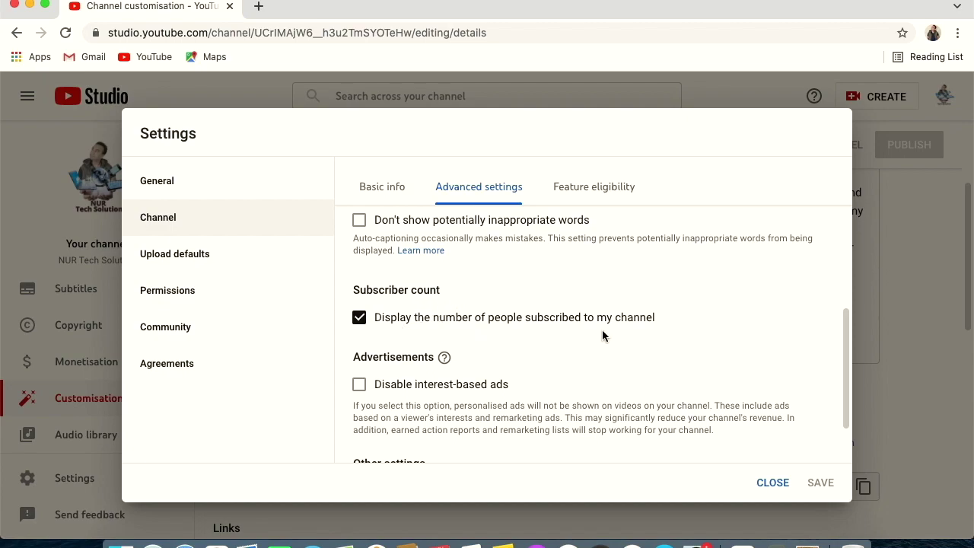
left_click(359, 318)
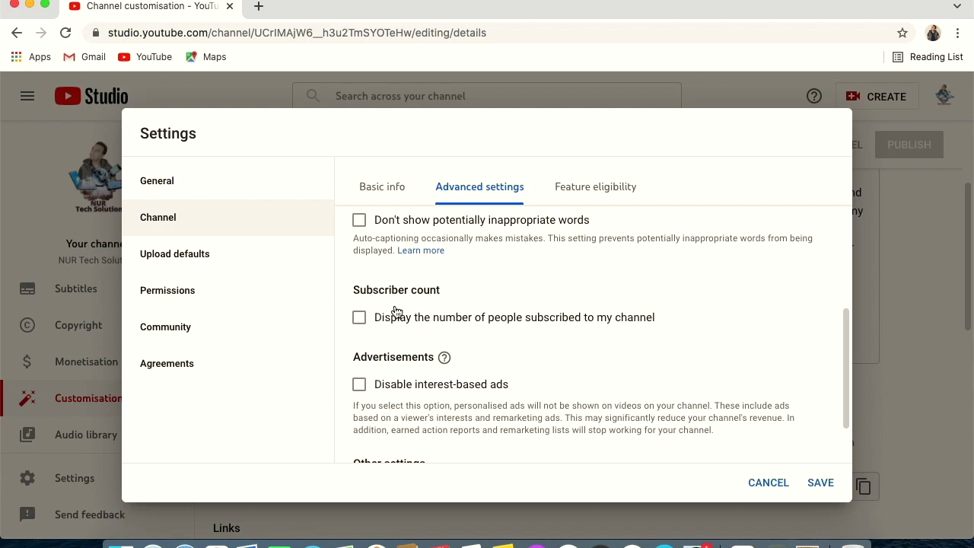
left_click(368, 319)
scroll(662, 411, "down", 2)
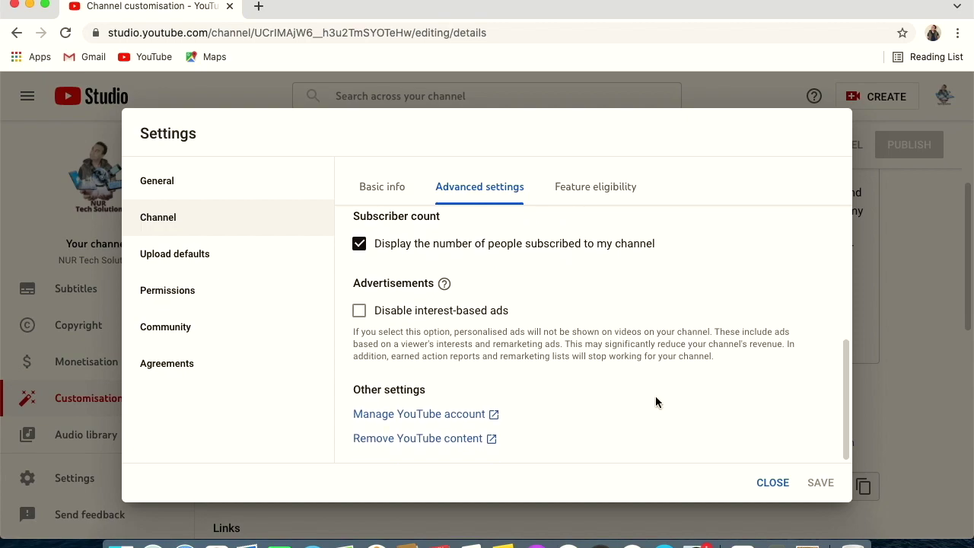
left_click(599, 191)
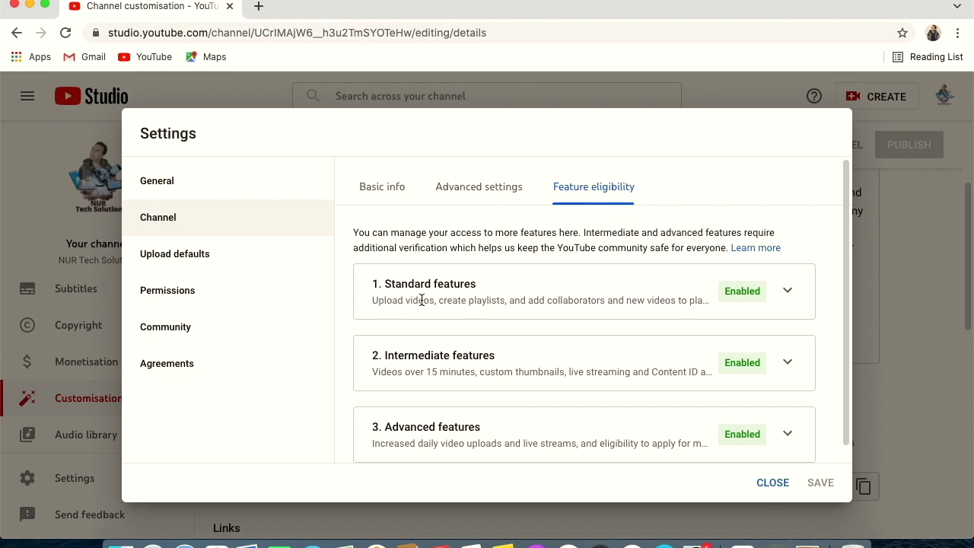
Step: Expand the Standard, Intermediate and Advanced feature requirements, then go to Upload defaults
left_click(788, 292)
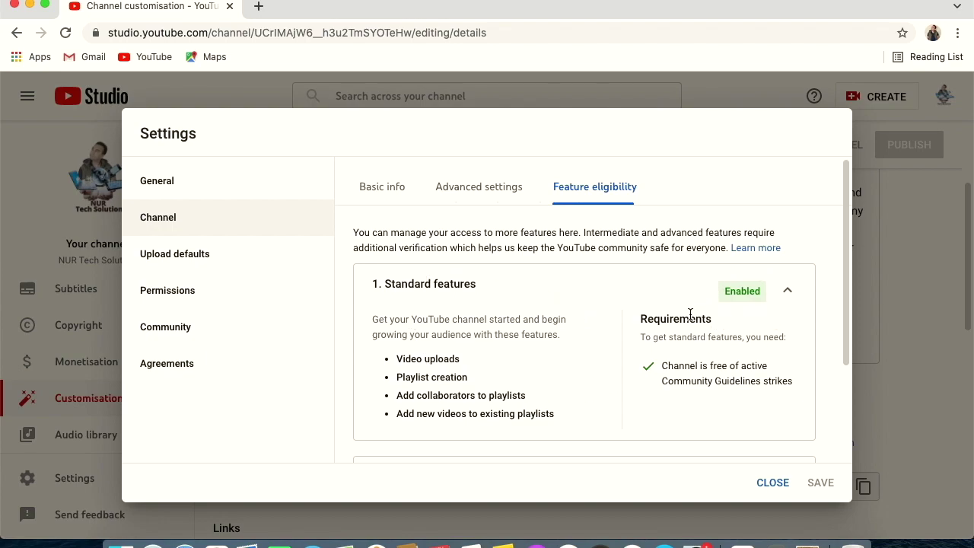
scroll(691, 315, "down", 4)
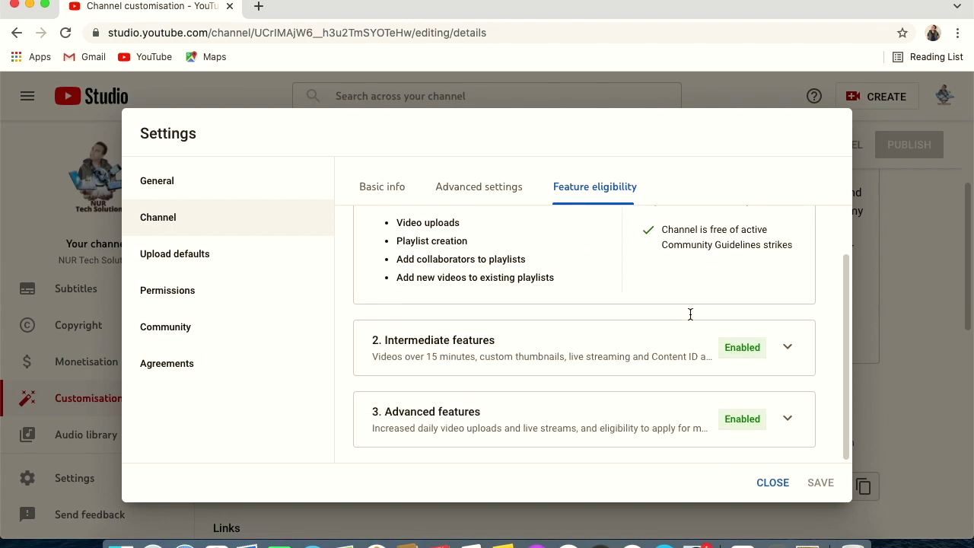
left_click(788, 348)
scroll(590, 363, "down", 2)
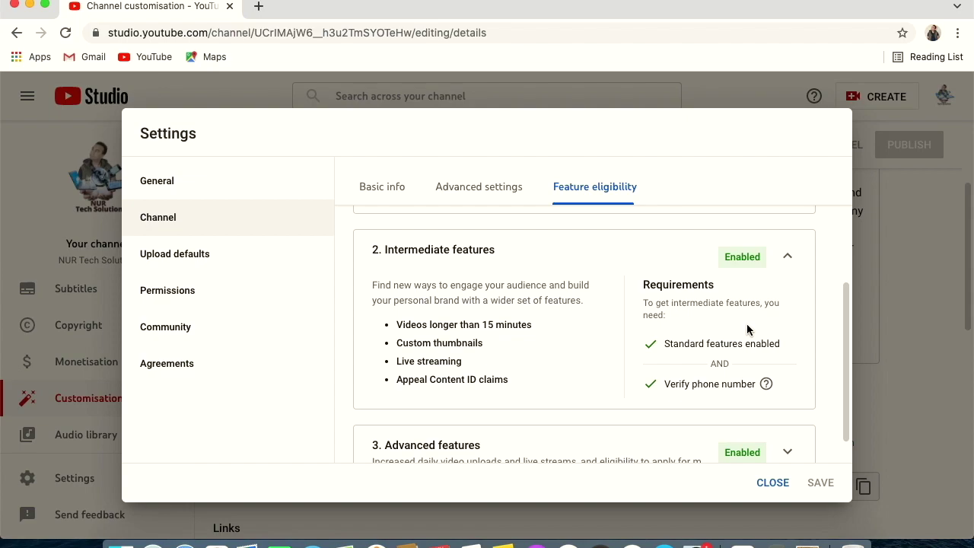
scroll(558, 350, "down", 1)
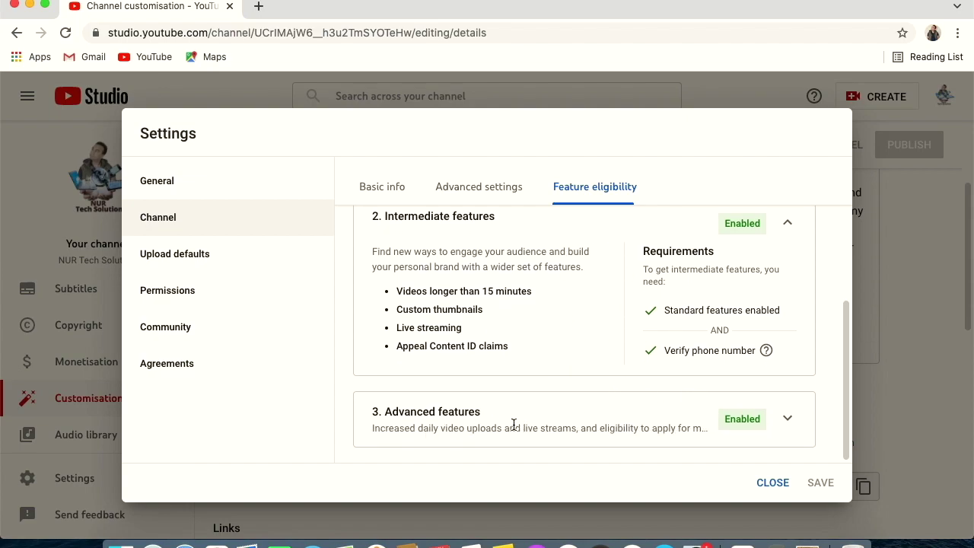
left_click(796, 430)
scroll(620, 387, "down", 5)
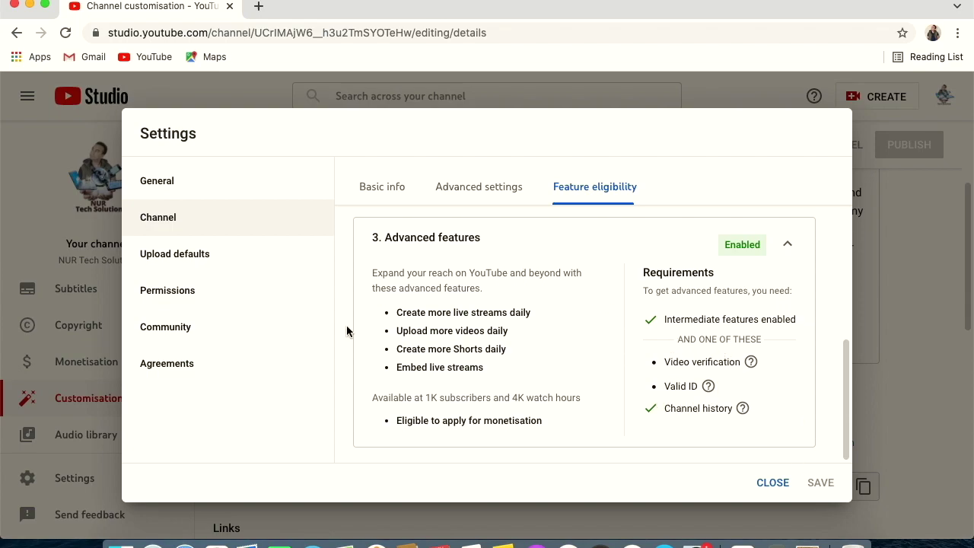
left_click(191, 257)
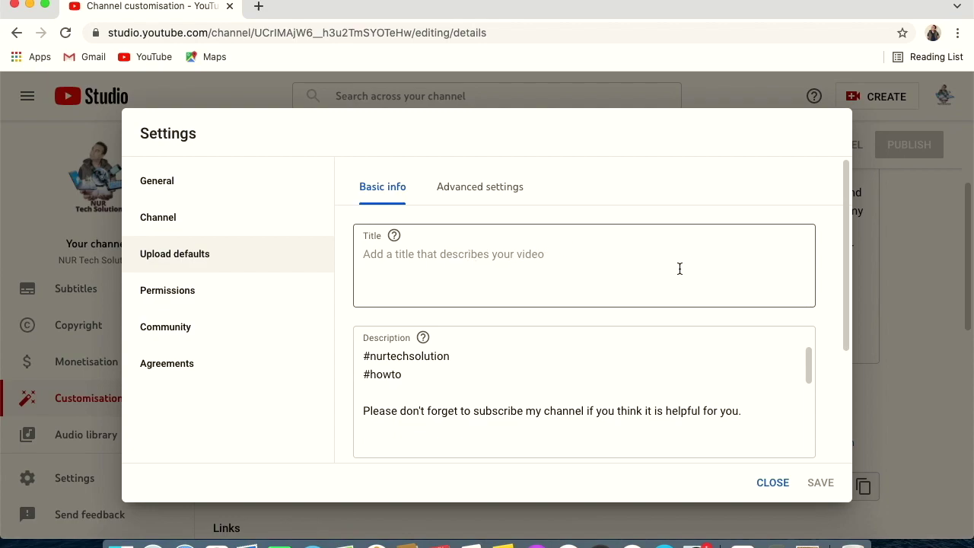
Step: Review the default upload description ending with #howto and the social links below it
scroll(469, 382, "down", 1)
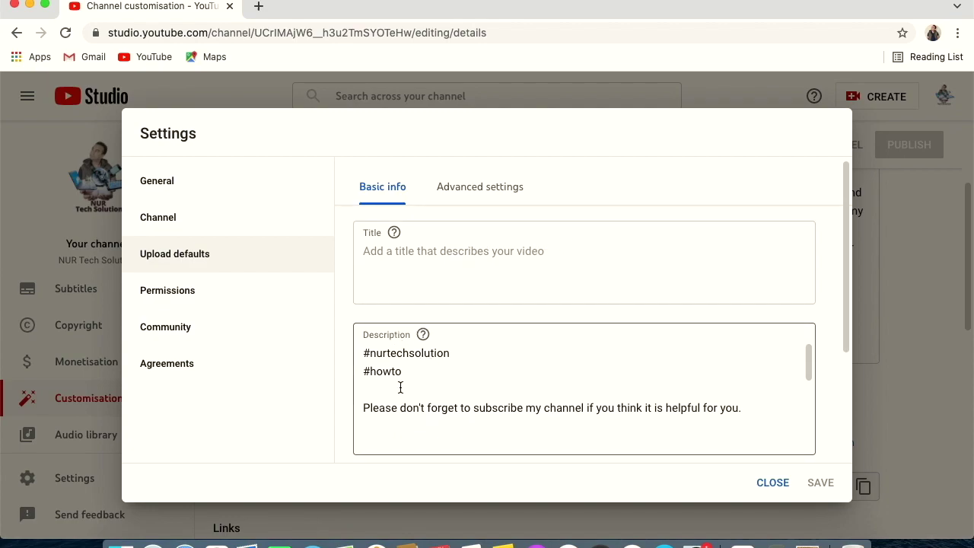
left_click(366, 347)
key("super+a")
left_click(487, 364)
scroll(416, 365, "down", 1)
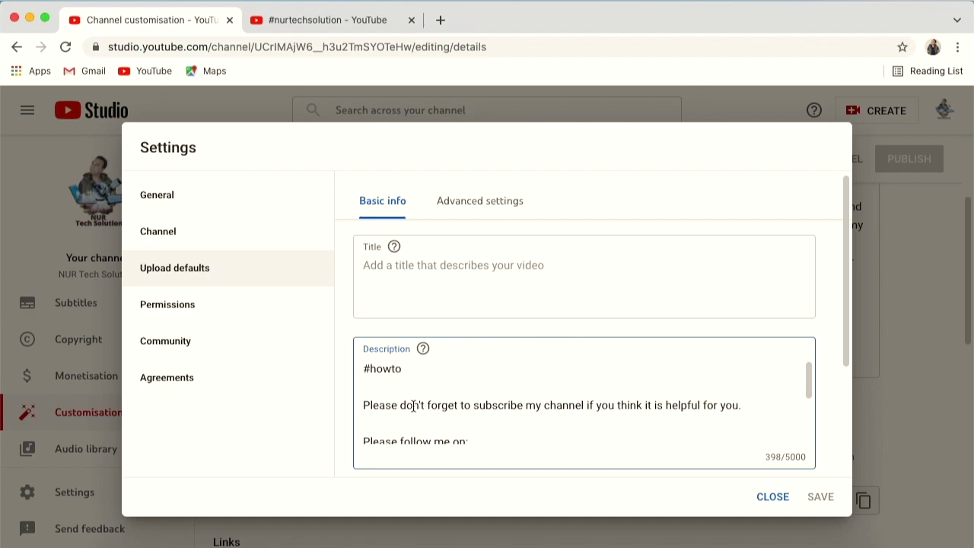
scroll(475, 424, "down", 1)
scroll(522, 408, "down", 1)
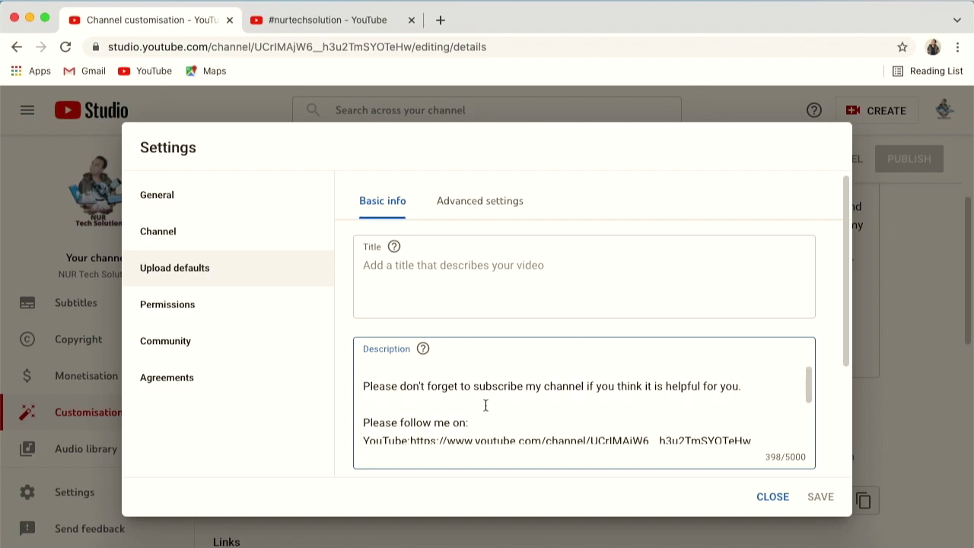
scroll(640, 405, "down", 1)
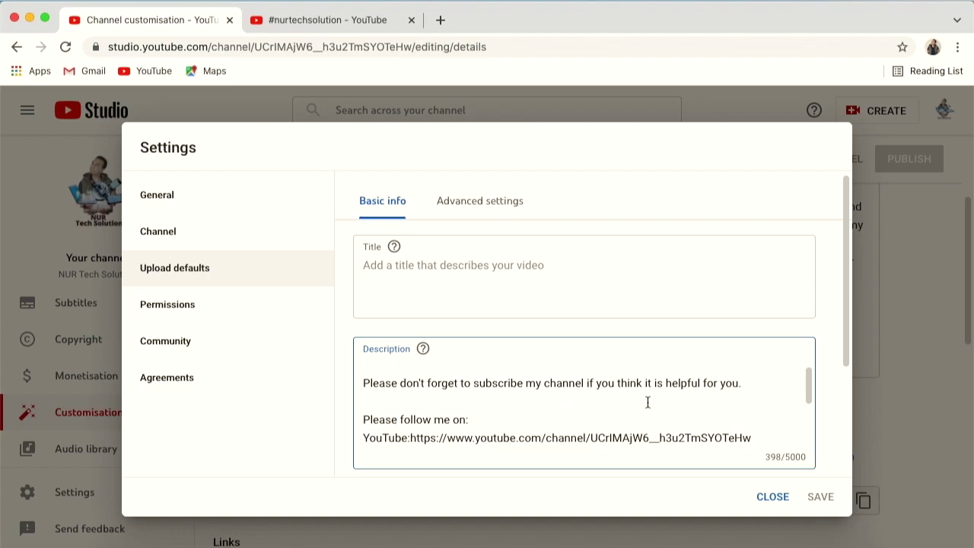
scroll(687, 404, "down", 3)
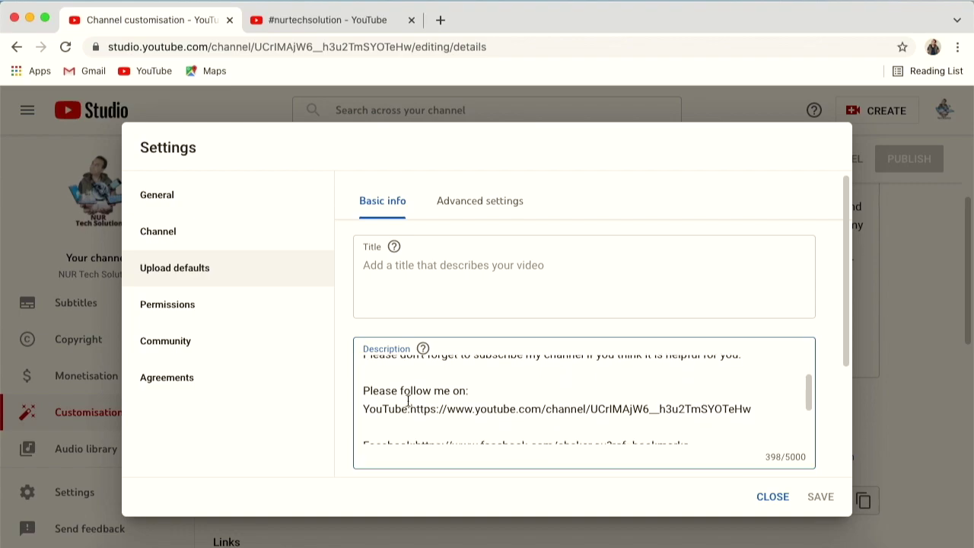
scroll(502, 396, "down", 4)
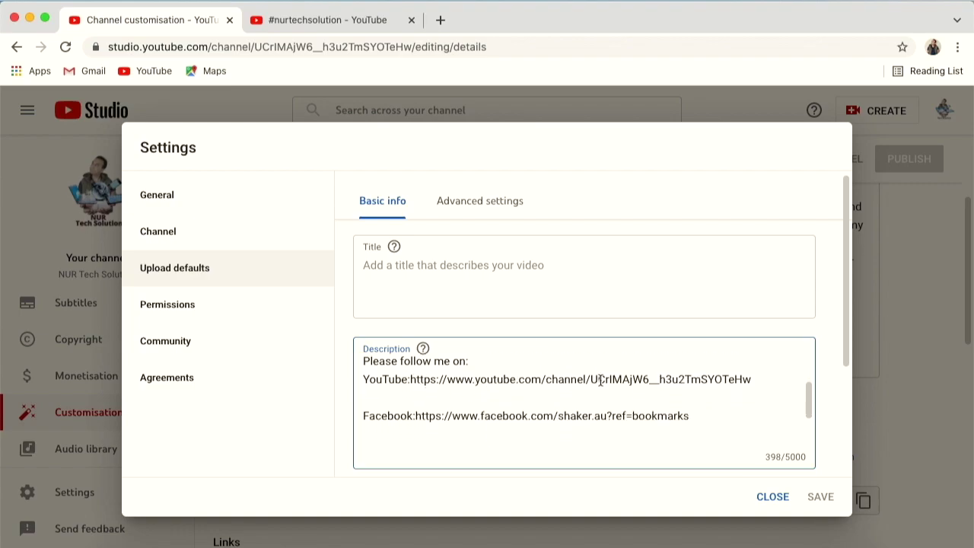
scroll(567, 389, "down", 5)
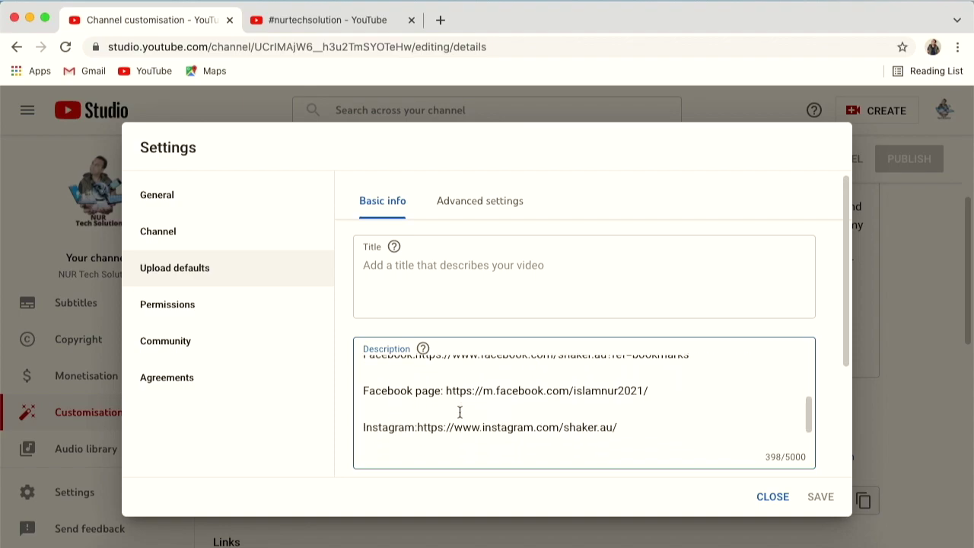
scroll(451, 416, "down", 6)
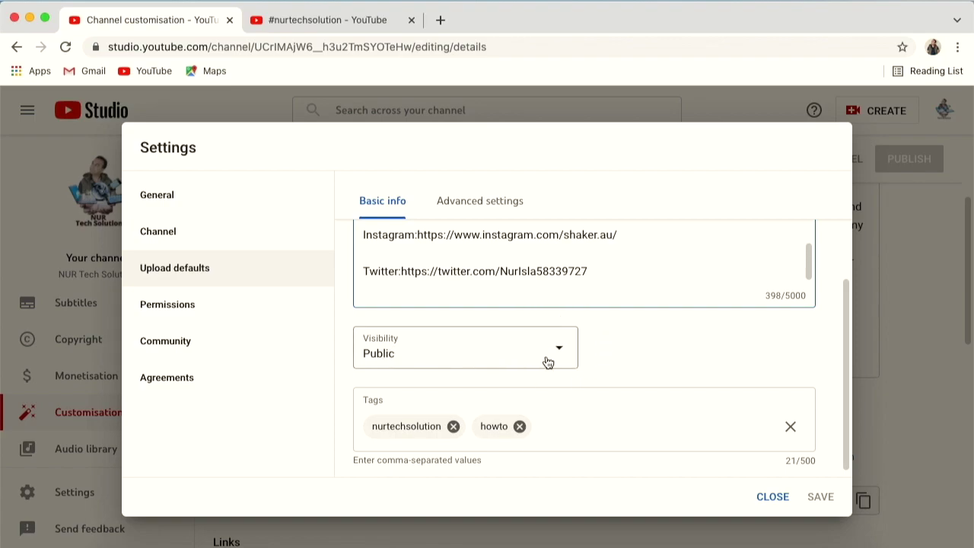
Step: Keep Public as the default upload visibility and check the tags nurtechsolution and howto
left_click(563, 355)
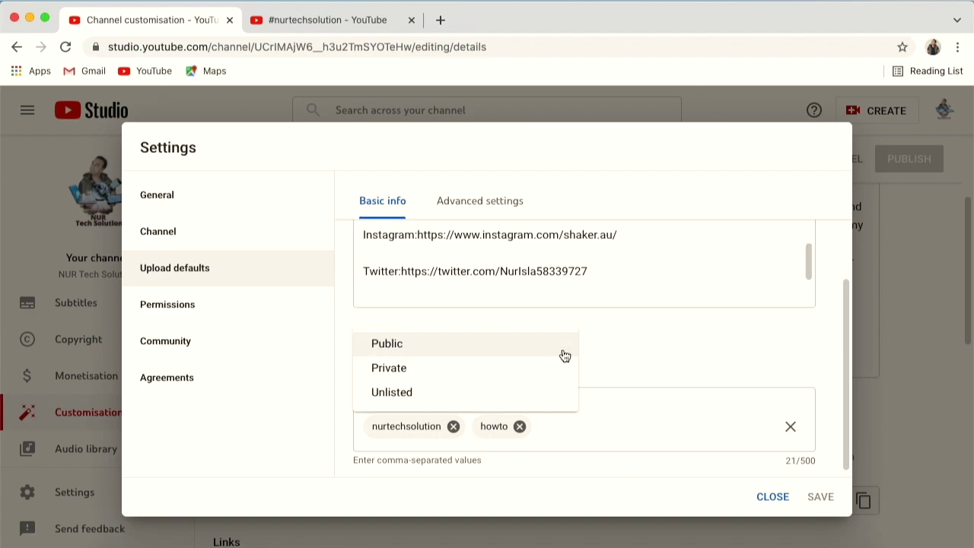
left_click(400, 350)
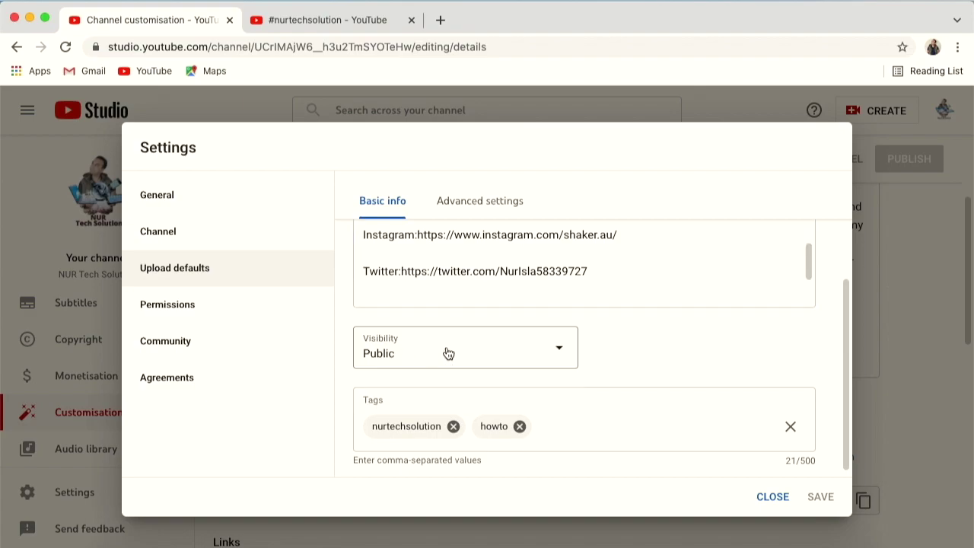
scroll(448, 353, "down", 1)
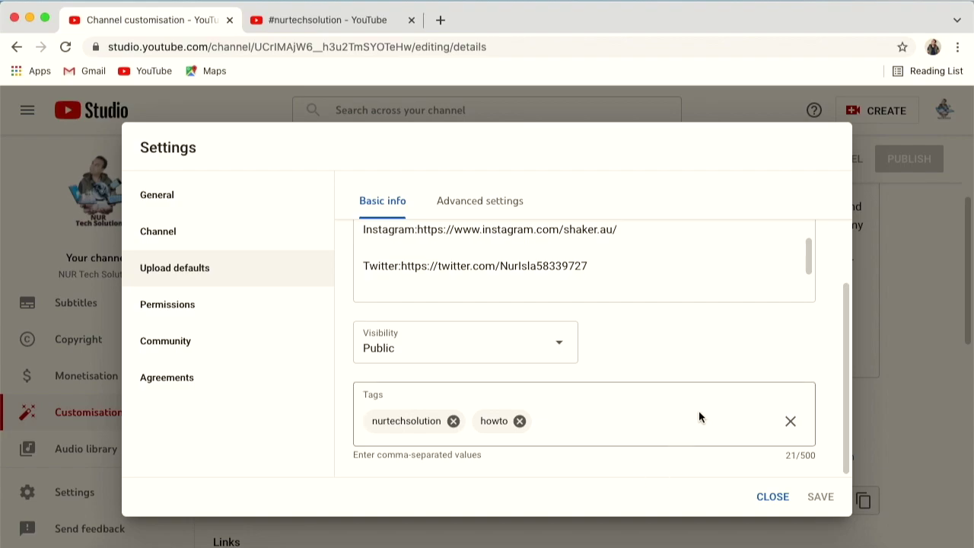
Step: Browse the advanced upload defaults for language, captions and comments, then move to Permissions
left_click(485, 203)
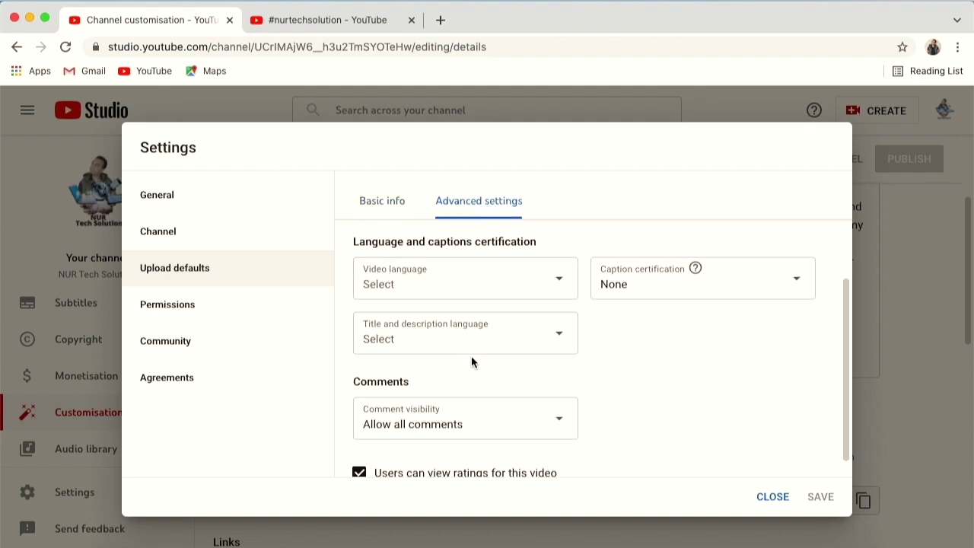
scroll(447, 303, "down", 1)
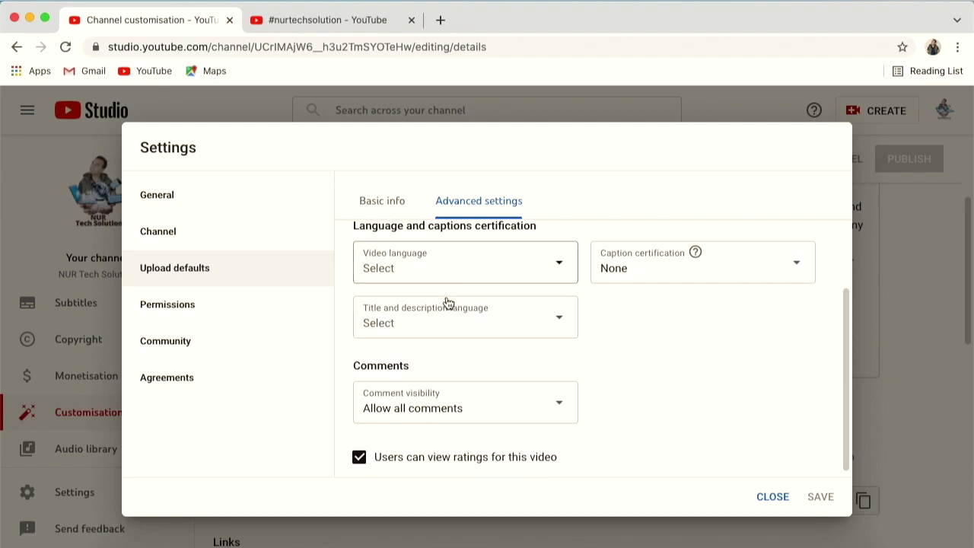
scroll(459, 392, "down", 1)
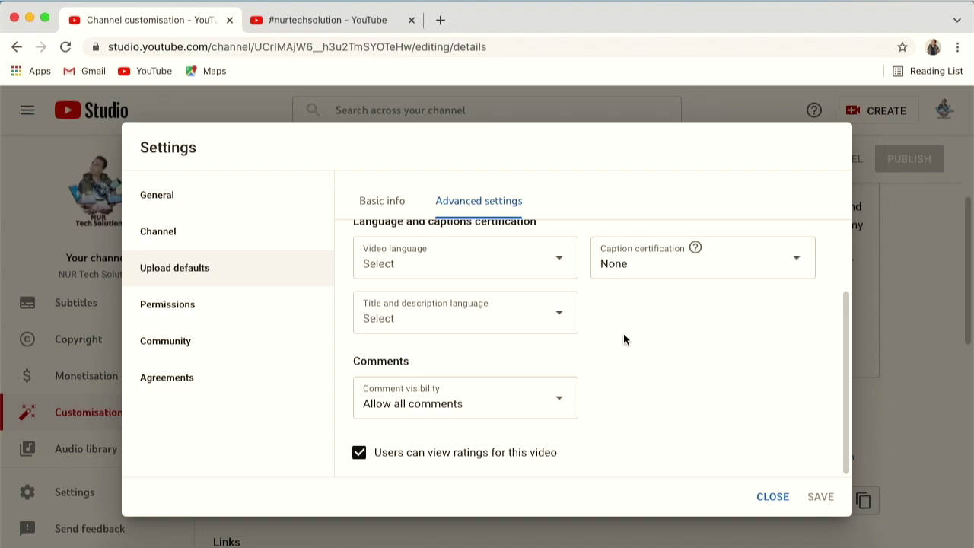
left_click(207, 304)
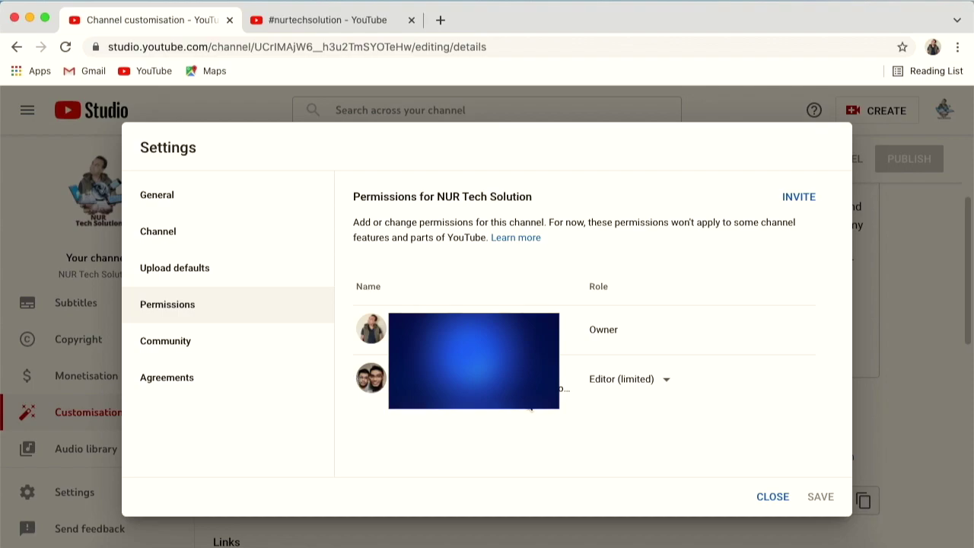
Step: Start a channel invitation, browse the available access roles, and cancel without inviting anyone
mouse_move(605, 386)
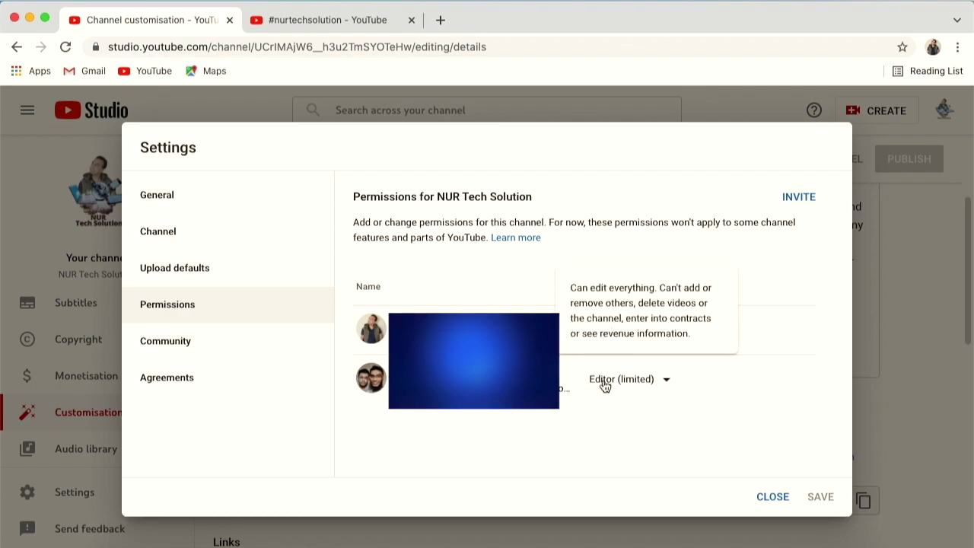
left_click(797, 199)
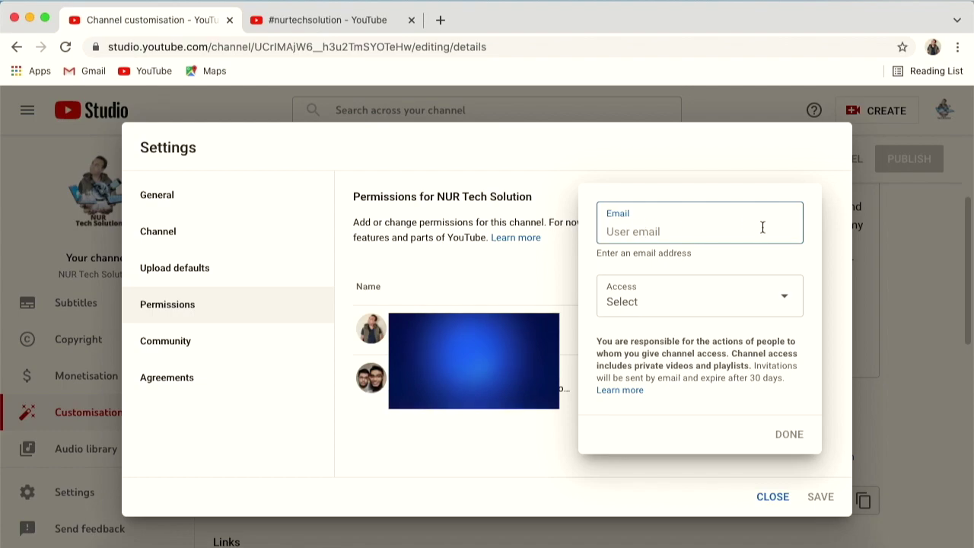
left_click(786, 298)
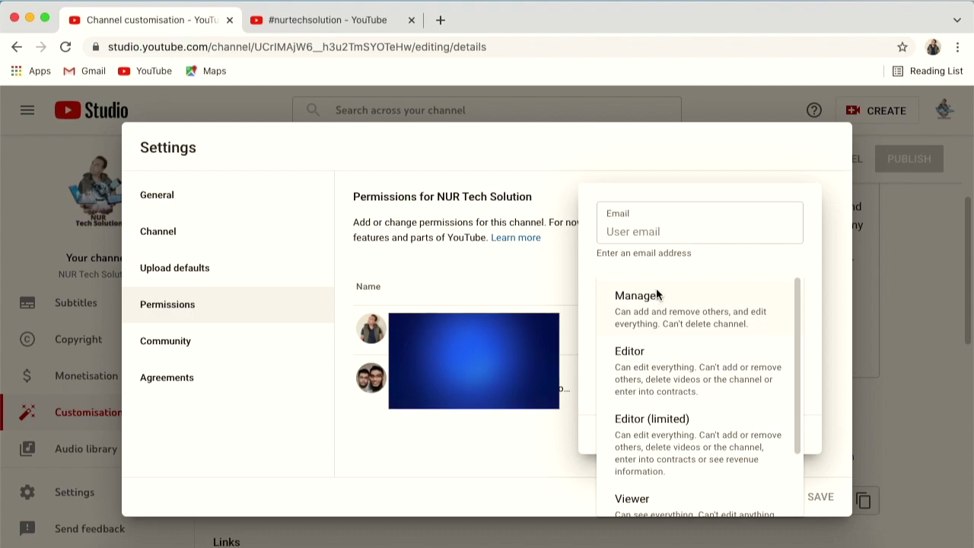
scroll(653, 364, "down", 1)
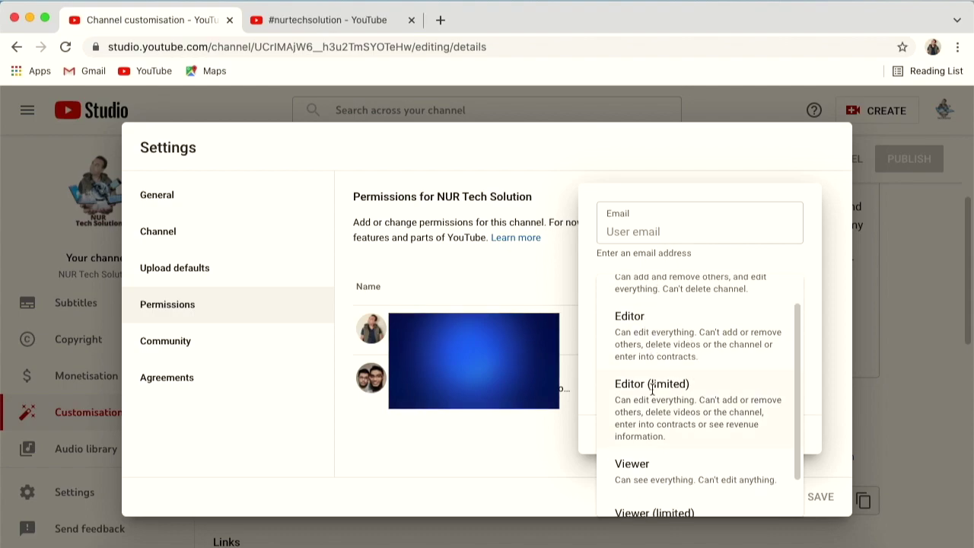
scroll(655, 385, "down", 1)
scroll(659, 411, "down", 1)
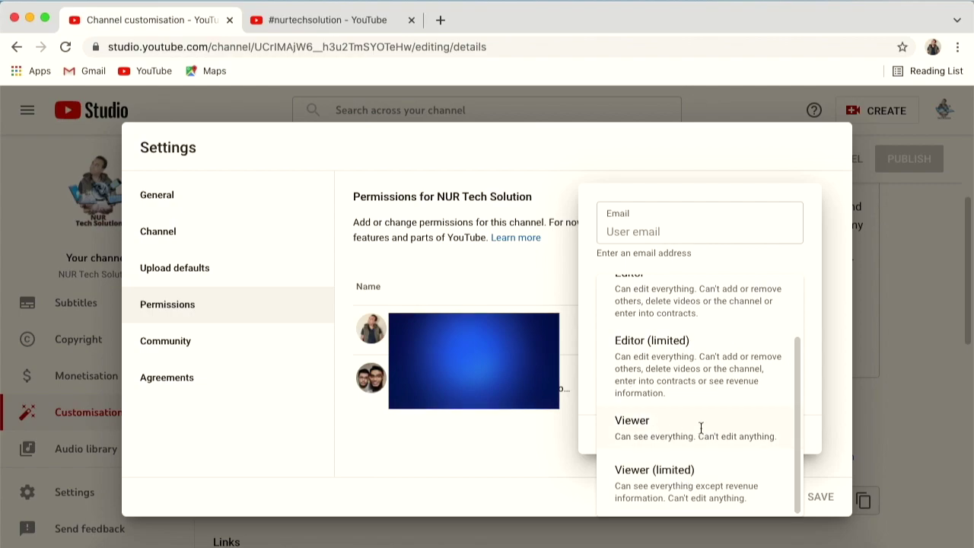
left_click(567, 434)
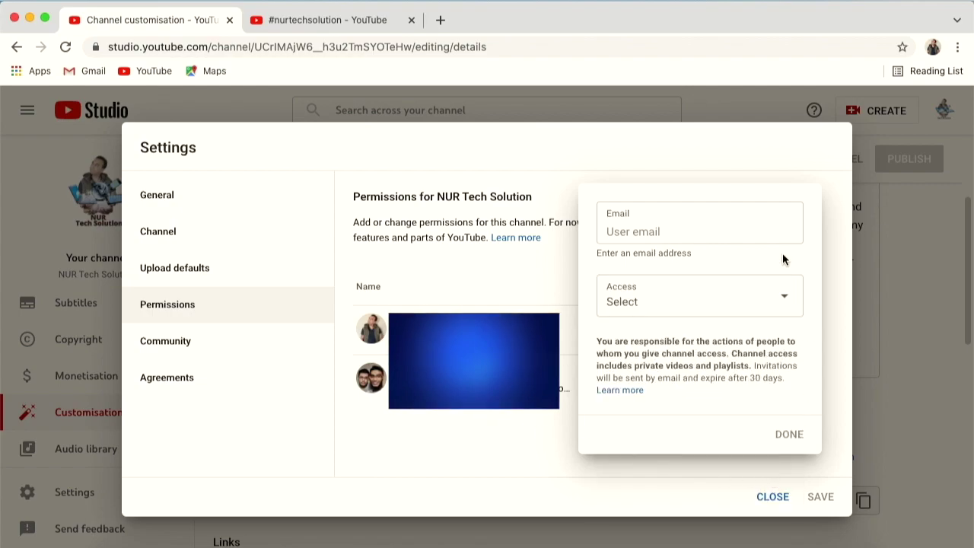
left_click(632, 464)
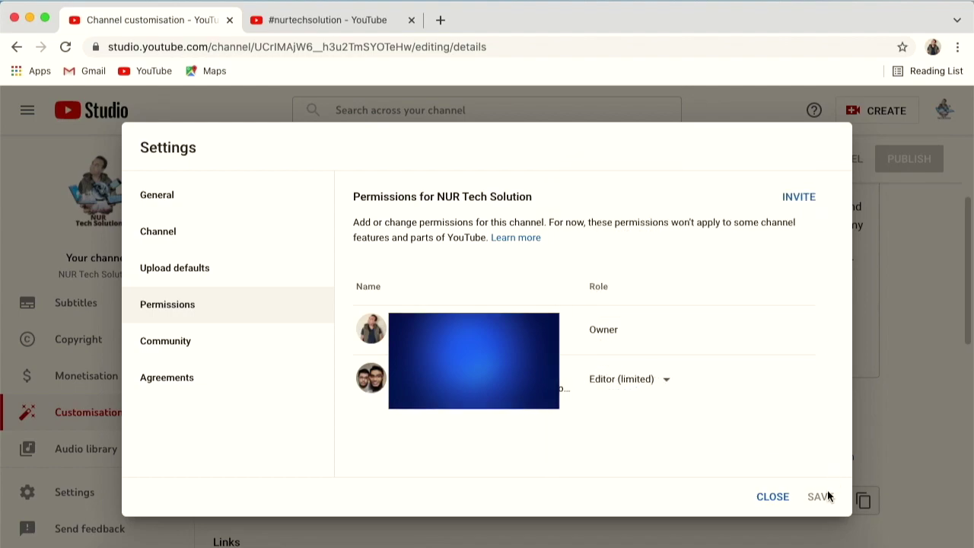
Step: Check the Community and Agreements sections, close Settings, and bring up the account menu
left_click(183, 336)
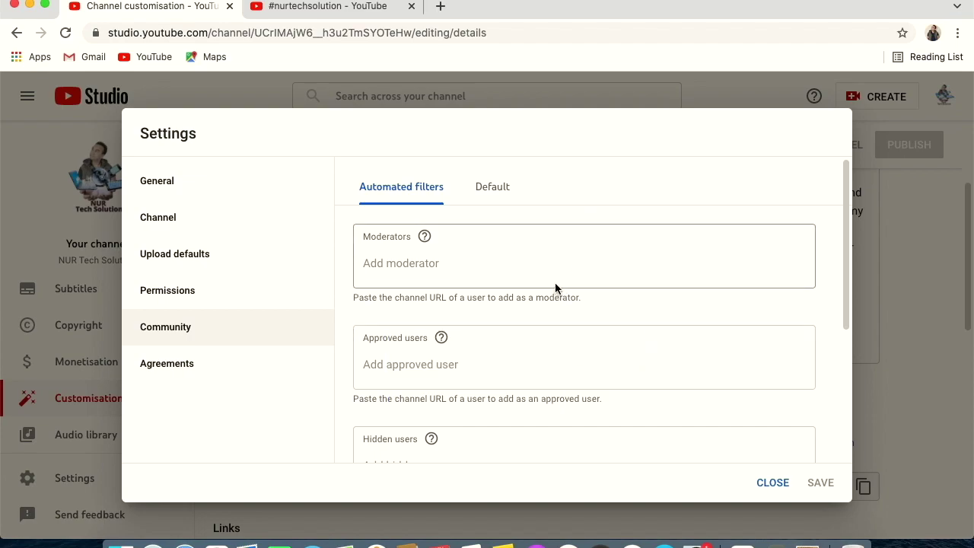
scroll(557, 282, "down", 3)
left_click(151, 365)
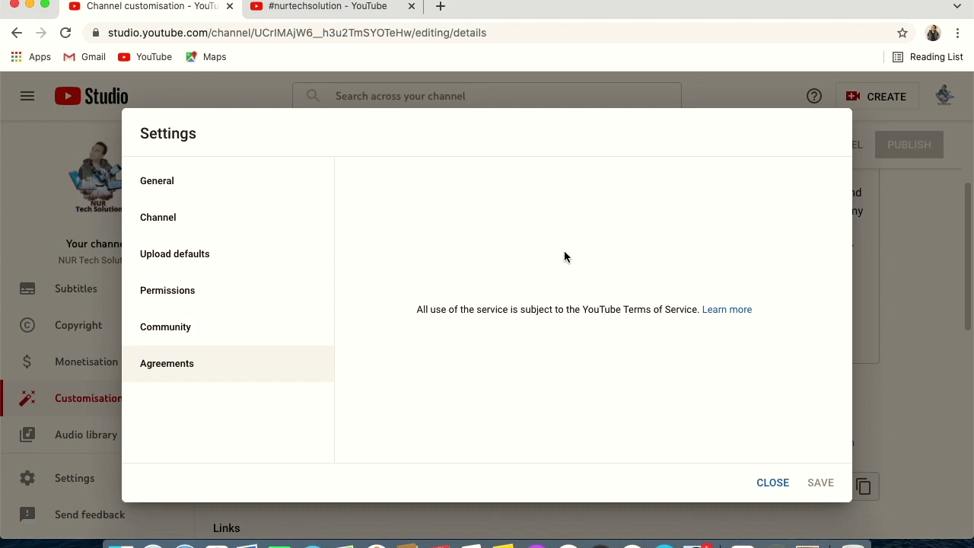
left_click(772, 487)
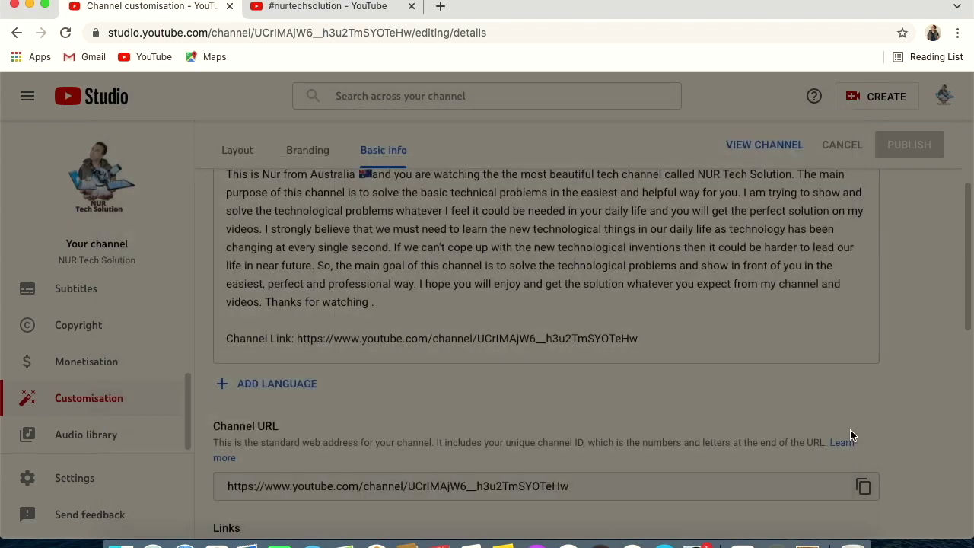
scroll(850, 429, "down", 4)
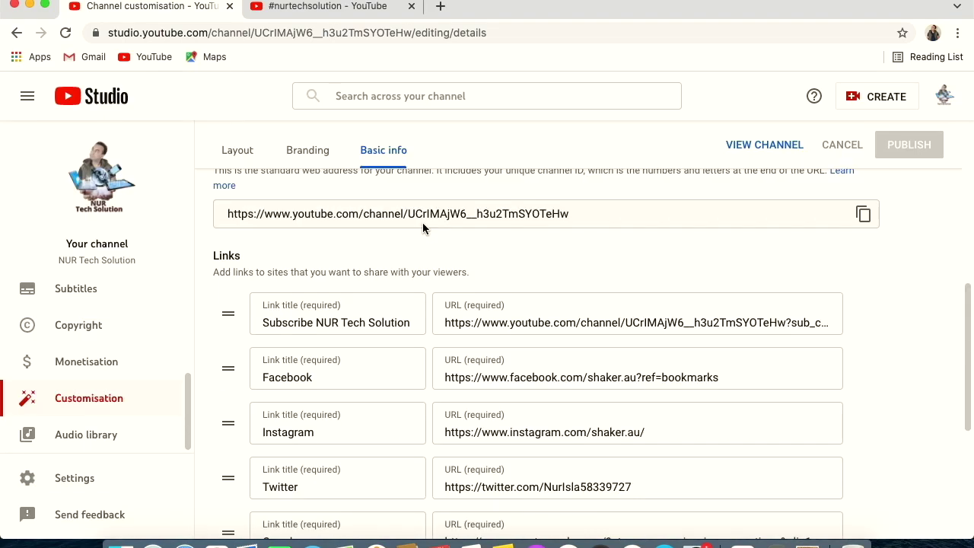
left_click(944, 97)
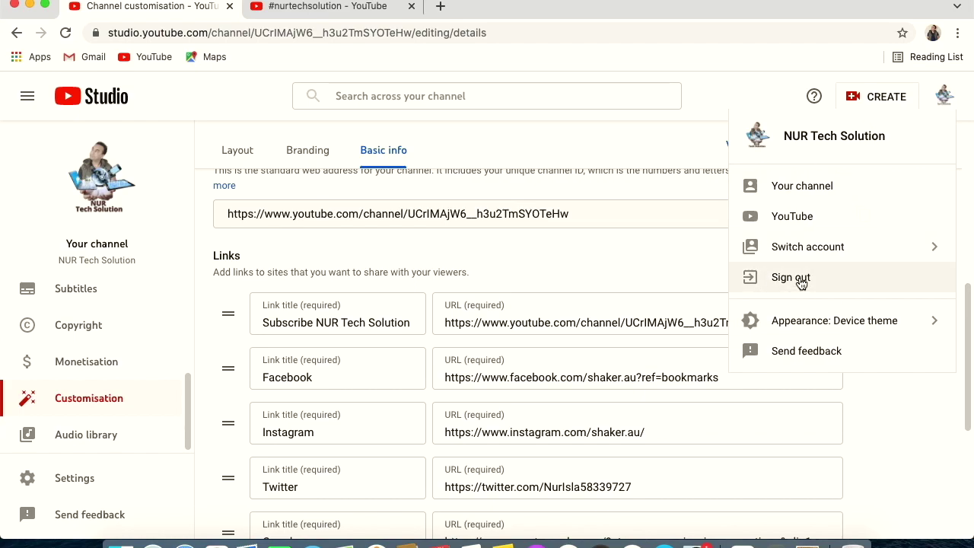